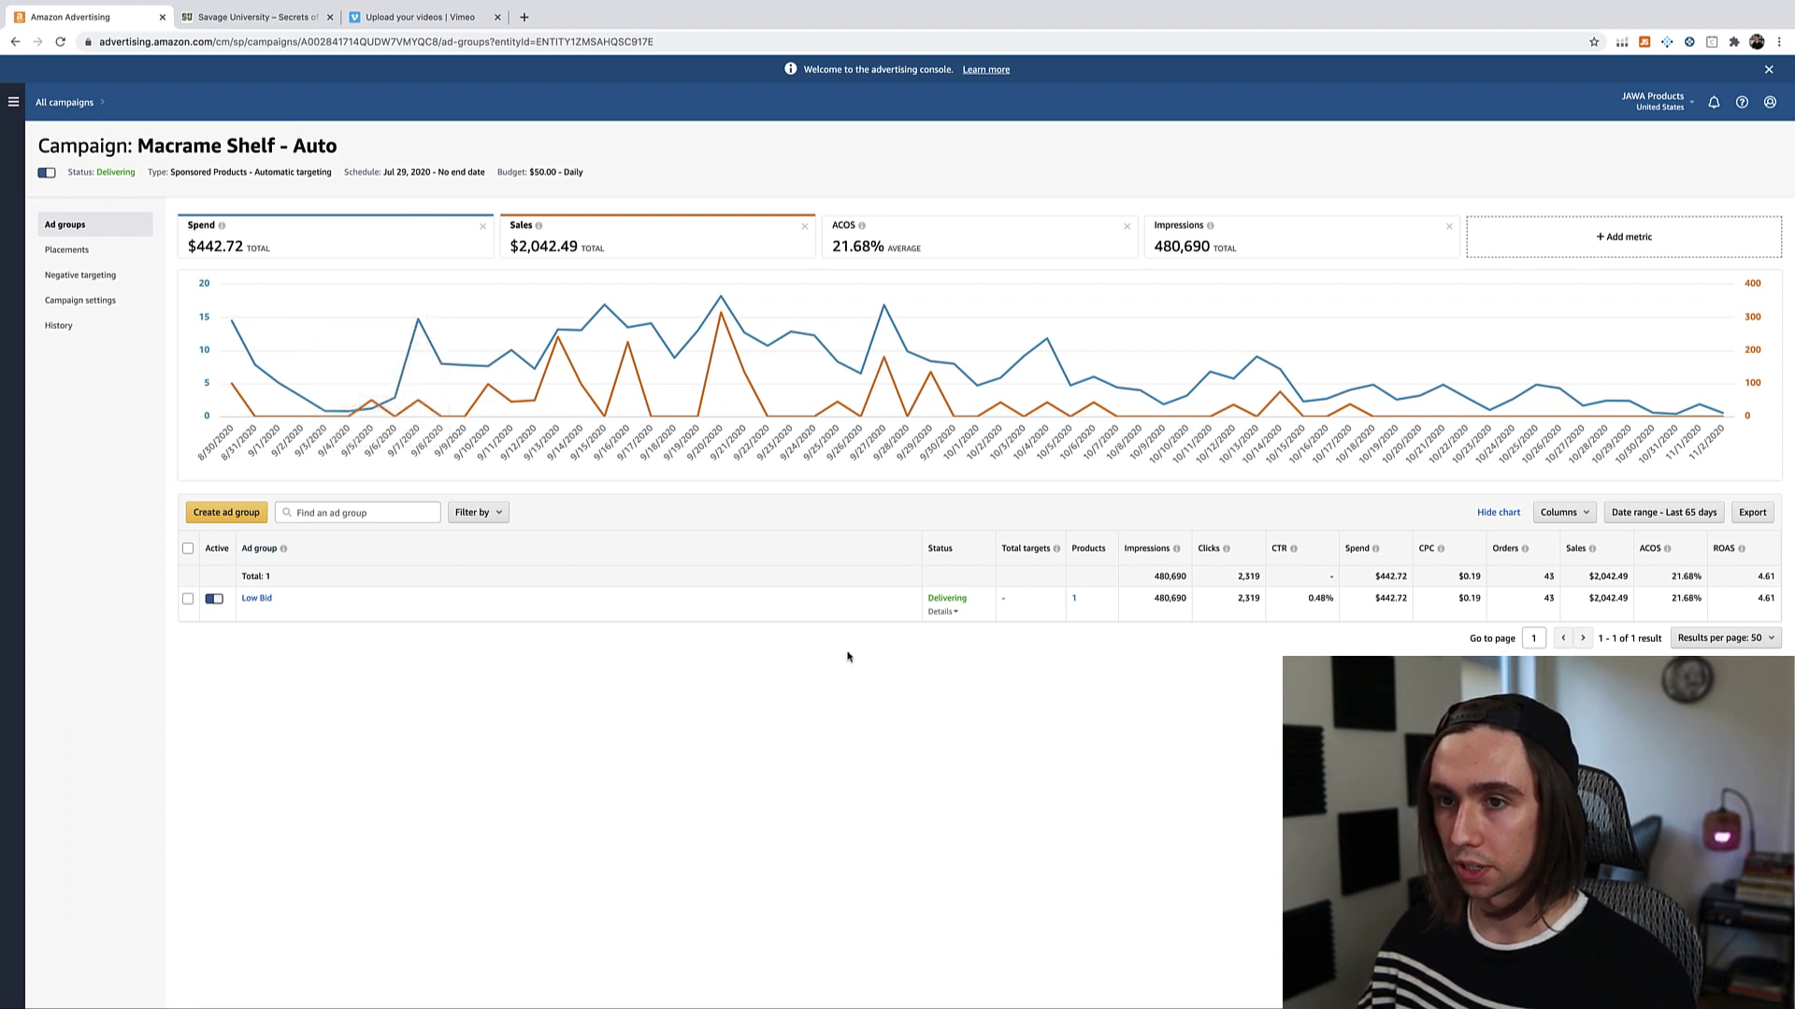
Step: Highlight the campaign name, then open the Low Bid ad group's targeting page from Total targets
mouse_move(234, 252)
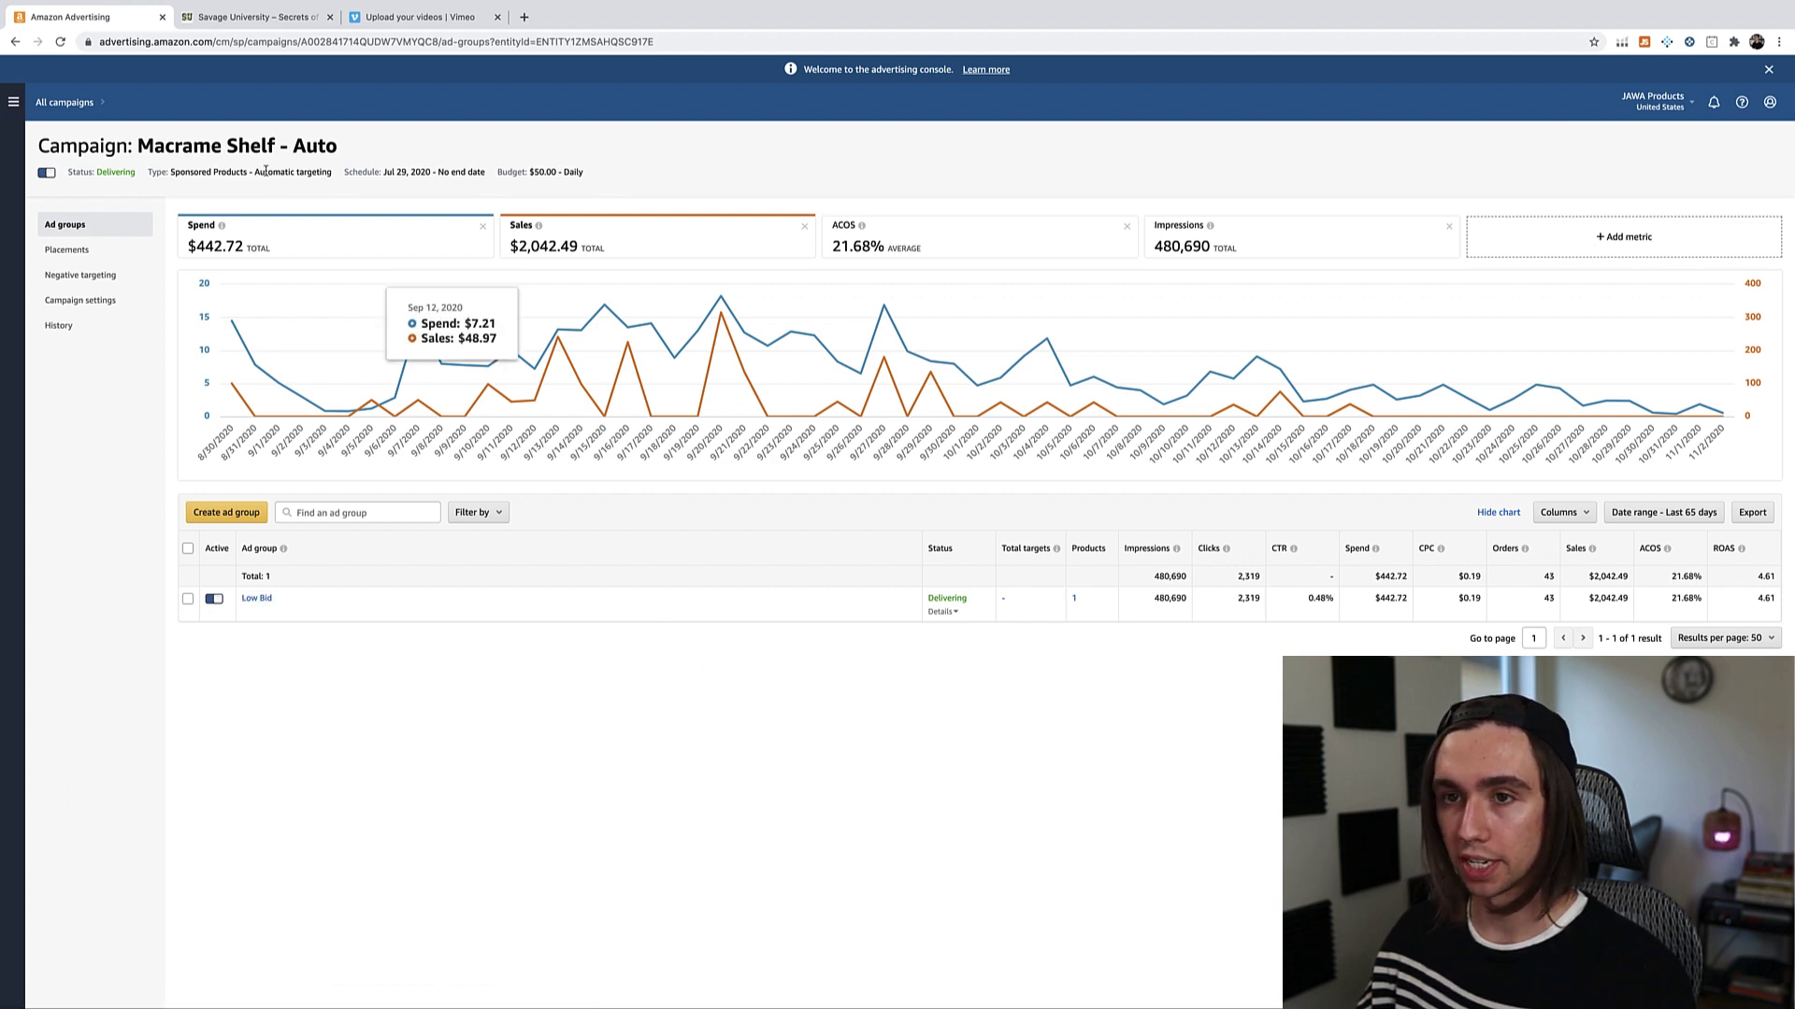
left_click_drag(138, 147, 352, 148)
left_click(353, 147)
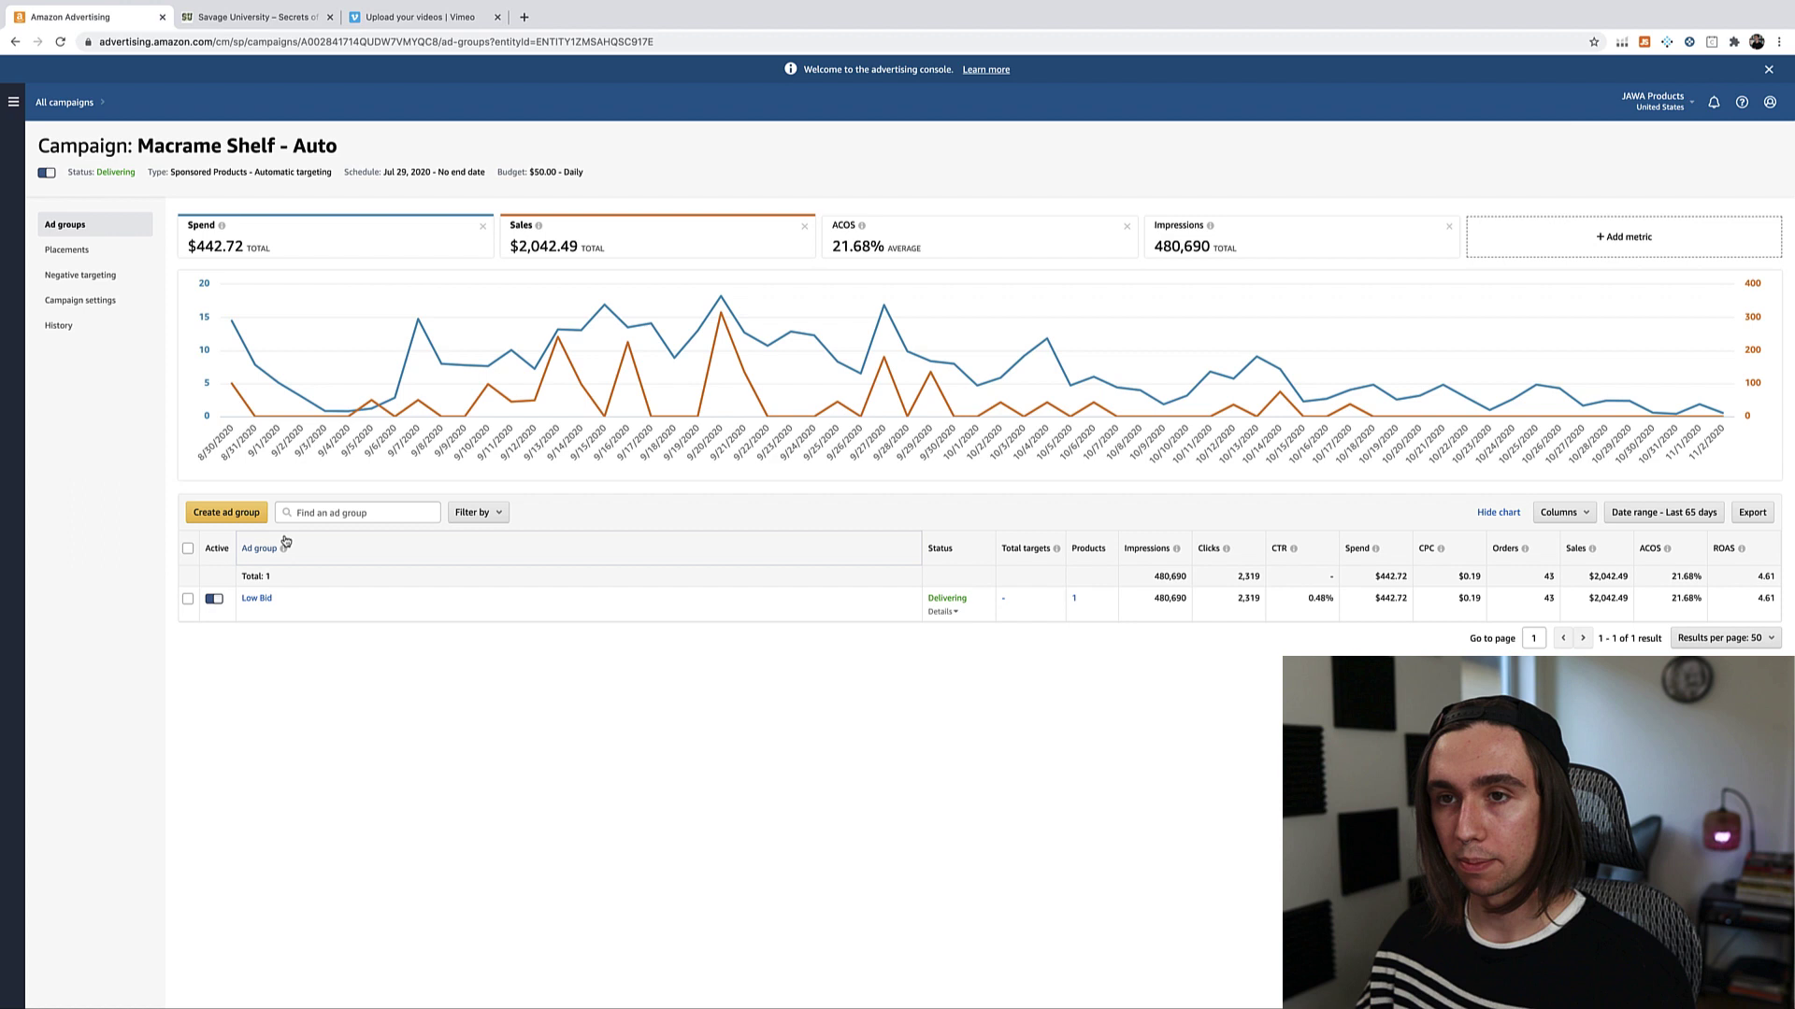
mouse_move(284, 553)
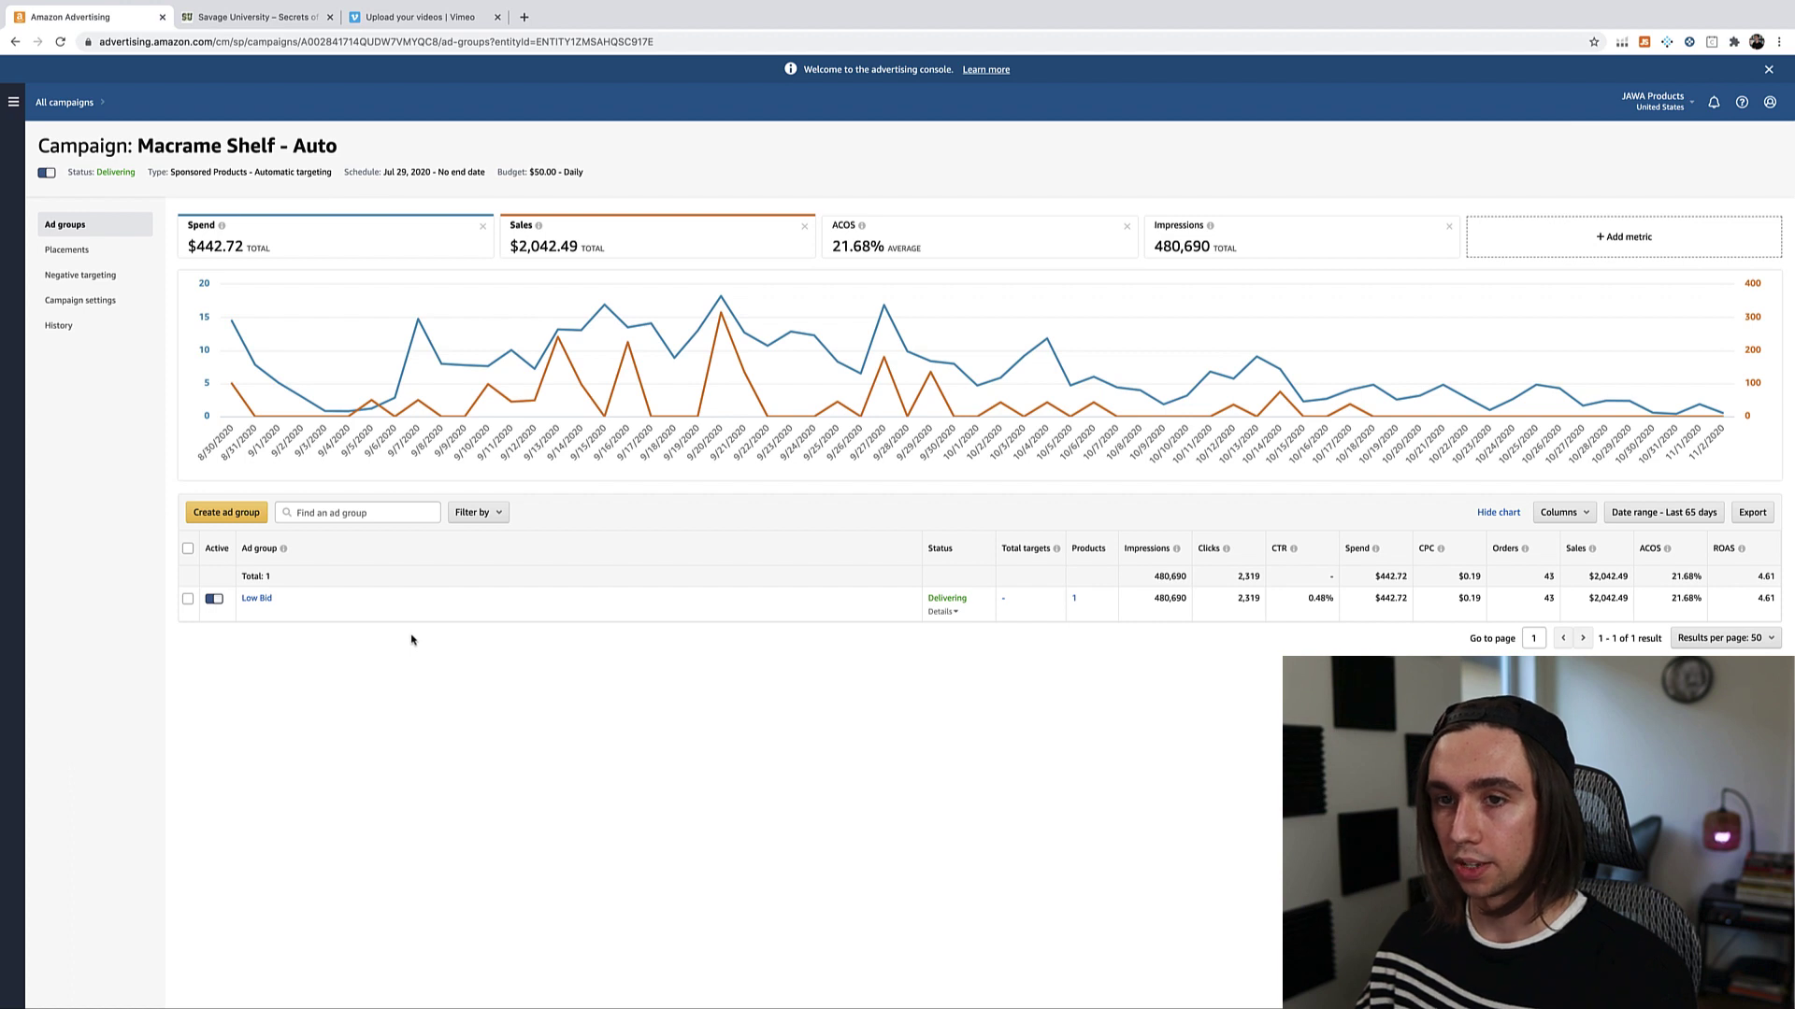
left_click(1003, 599)
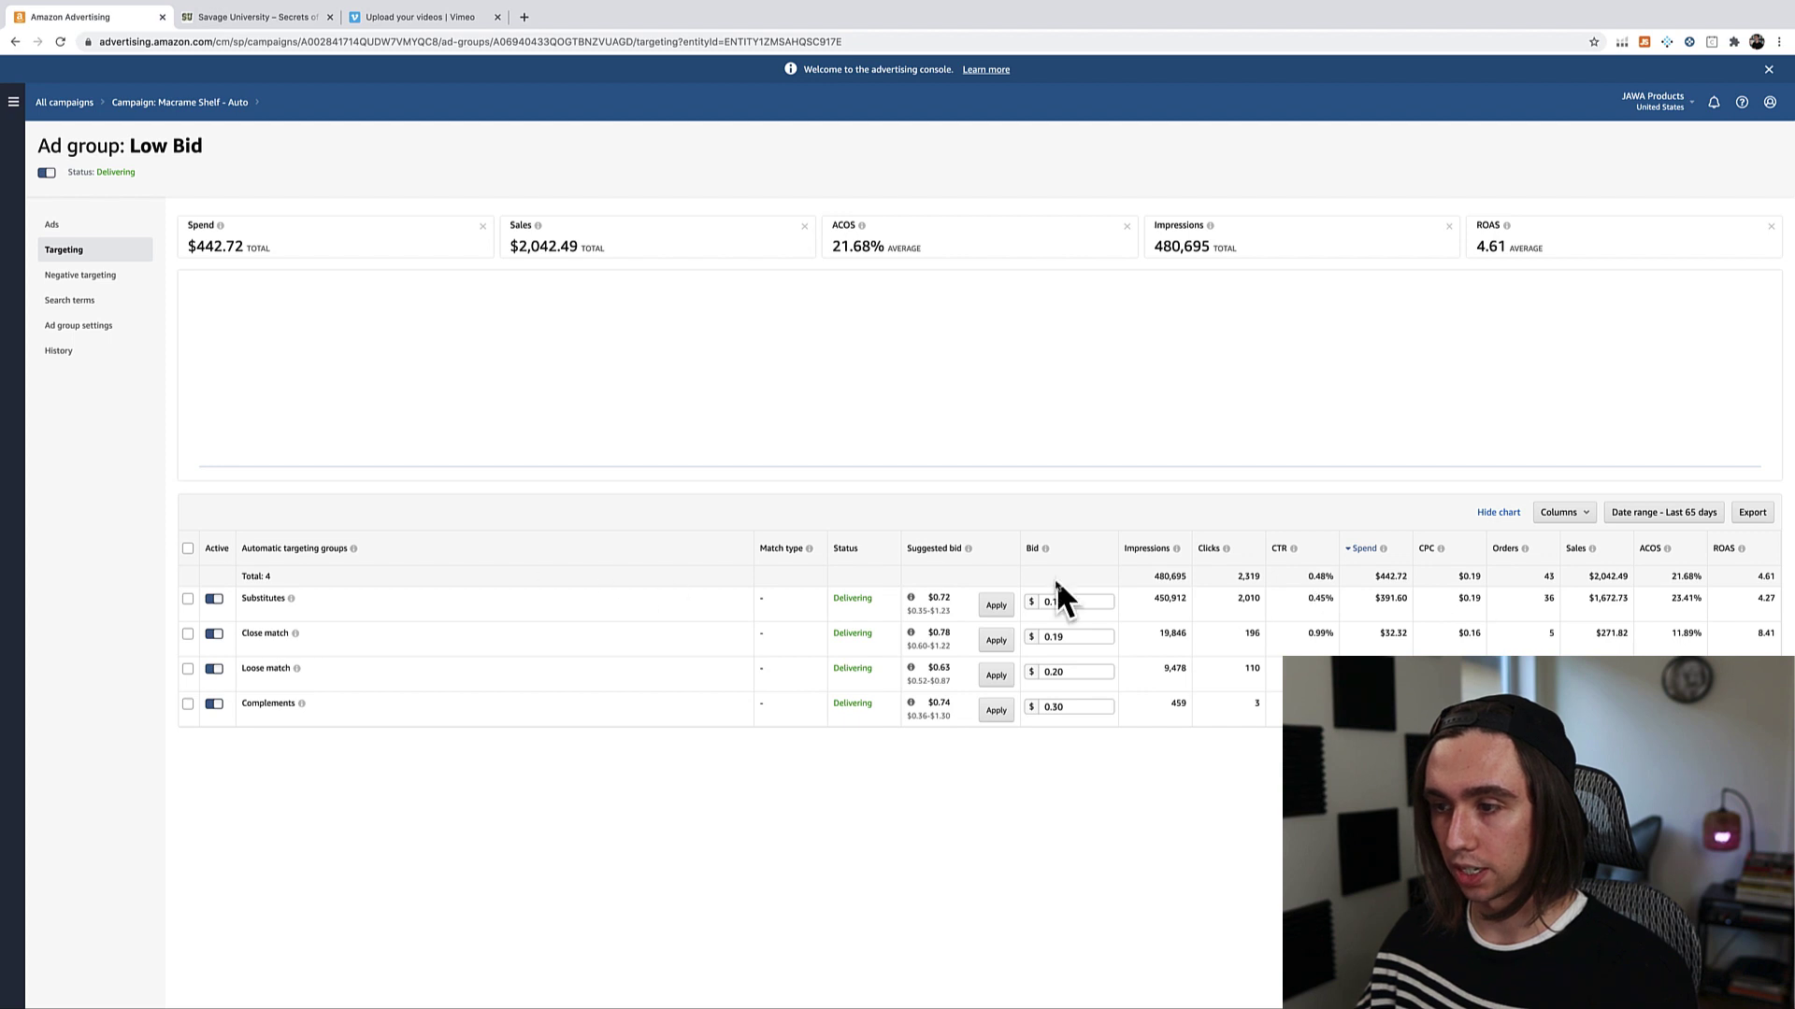
Step: Highlight the Substitutes group's $391.60 spend and $1,672.73 sales, then open the Search terms report
left_click_drag(1375, 601, 1417, 602)
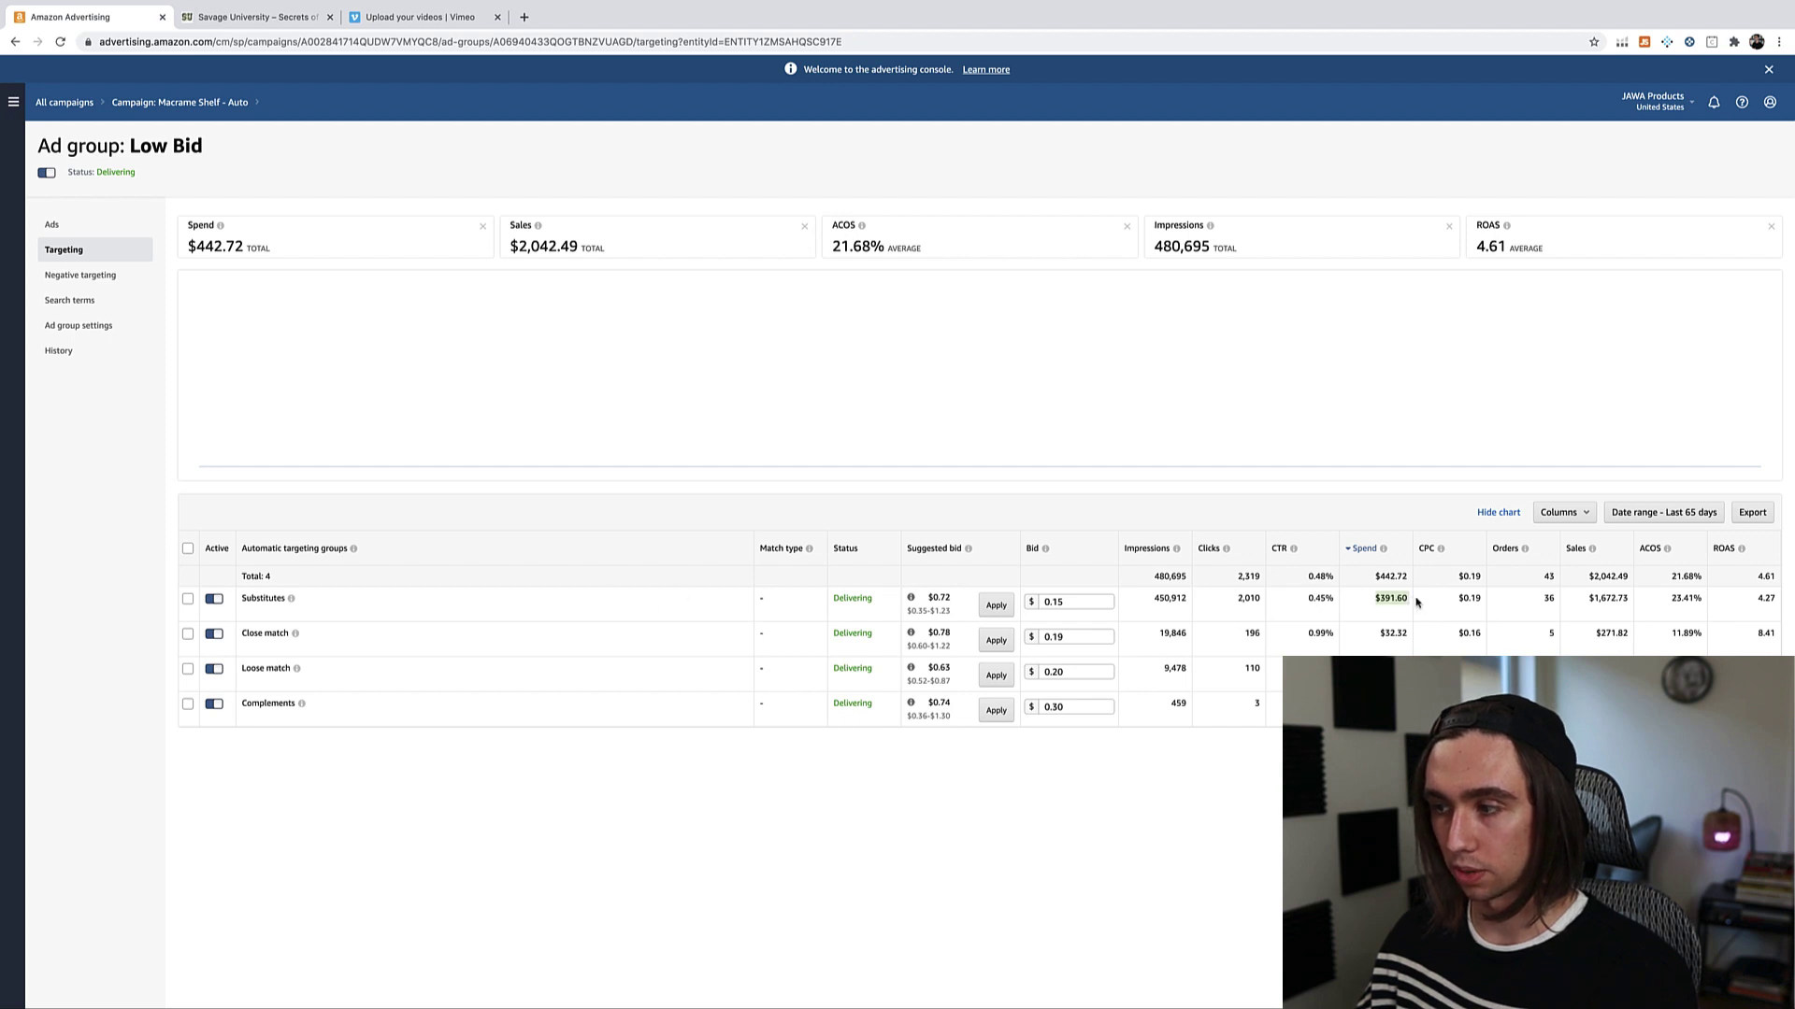
left_click_drag(1588, 601, 1664, 604)
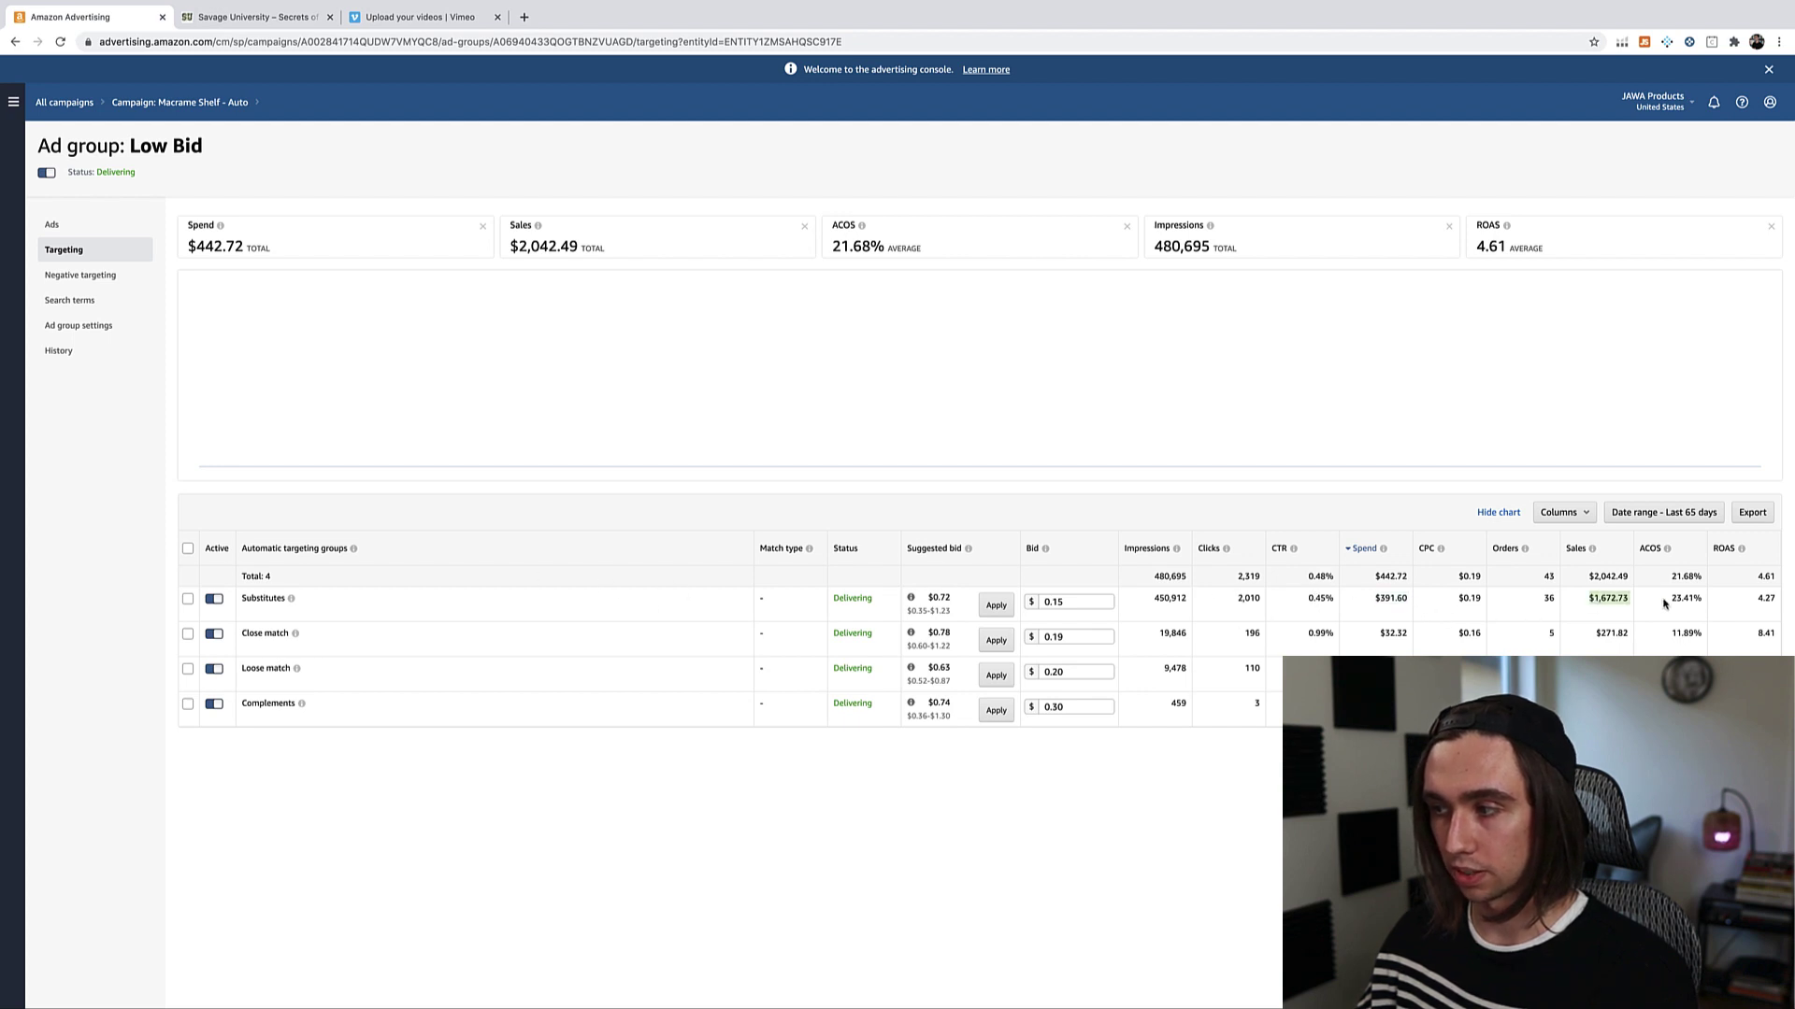
left_click(74, 304)
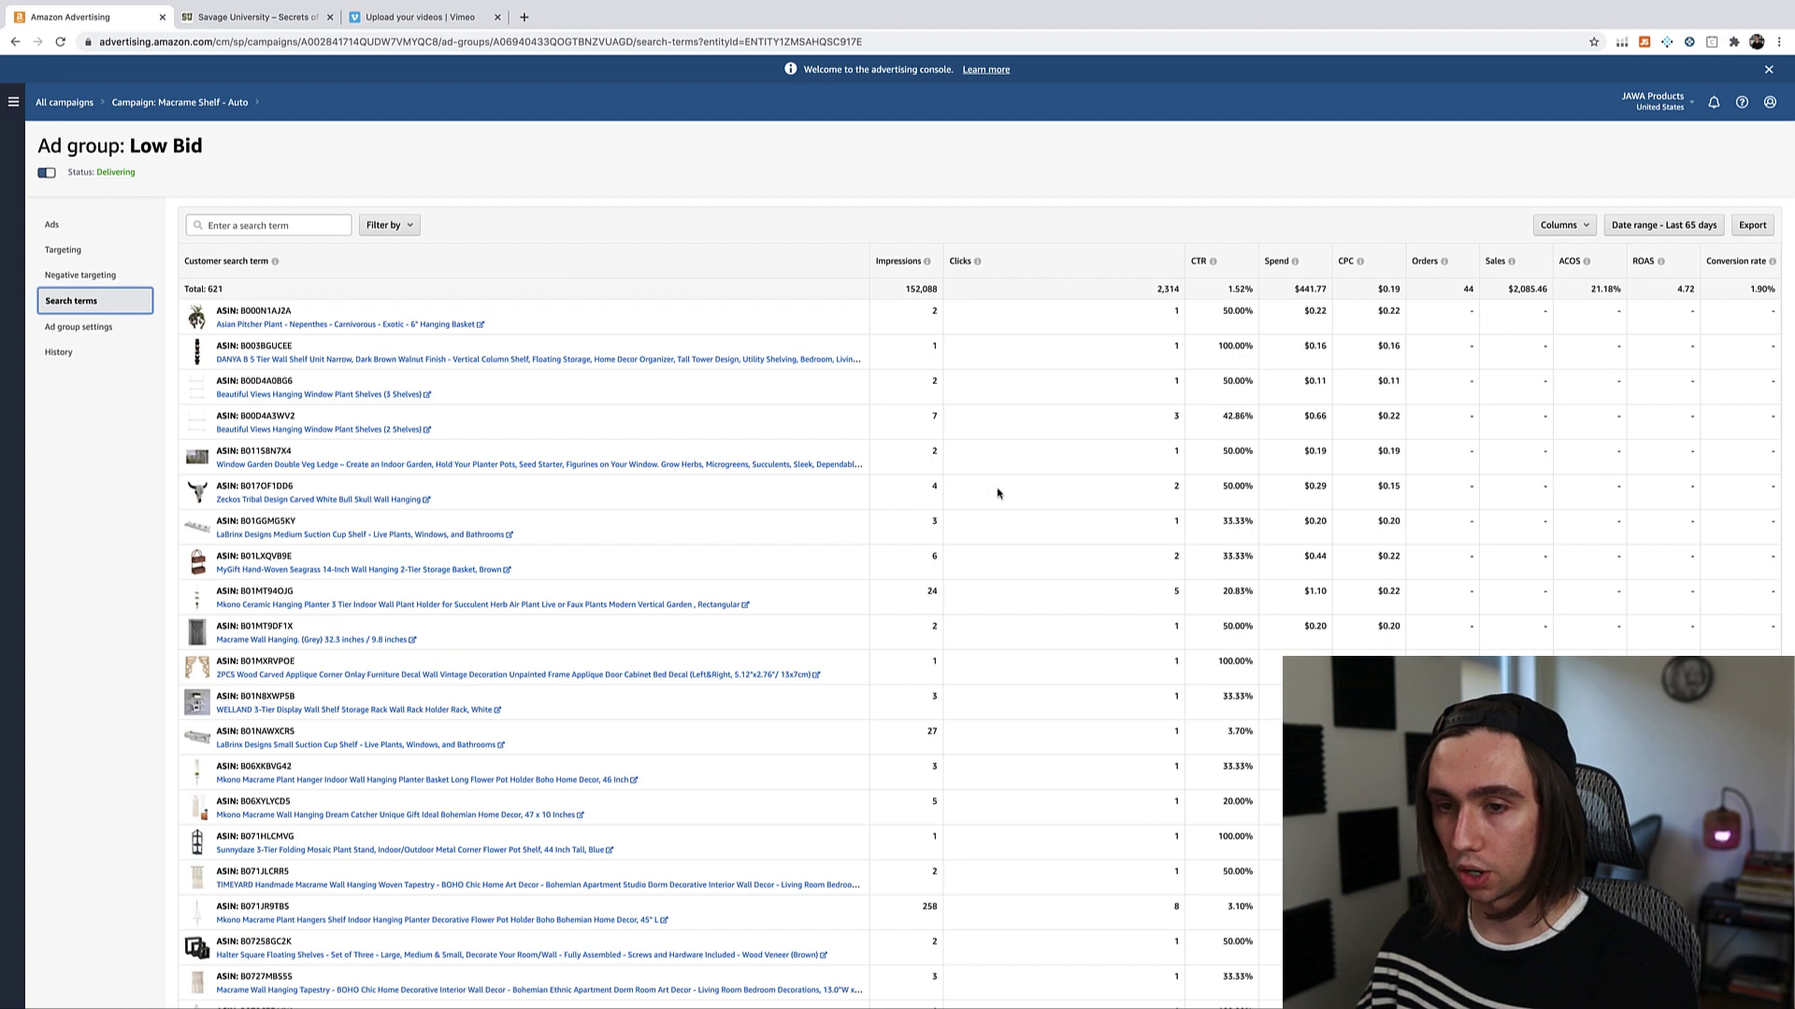
Step: Sort the search terms by ACOS ascending, putting 'shelving for walls' at 0.27% on top
scroll(797, 481, "down", 6)
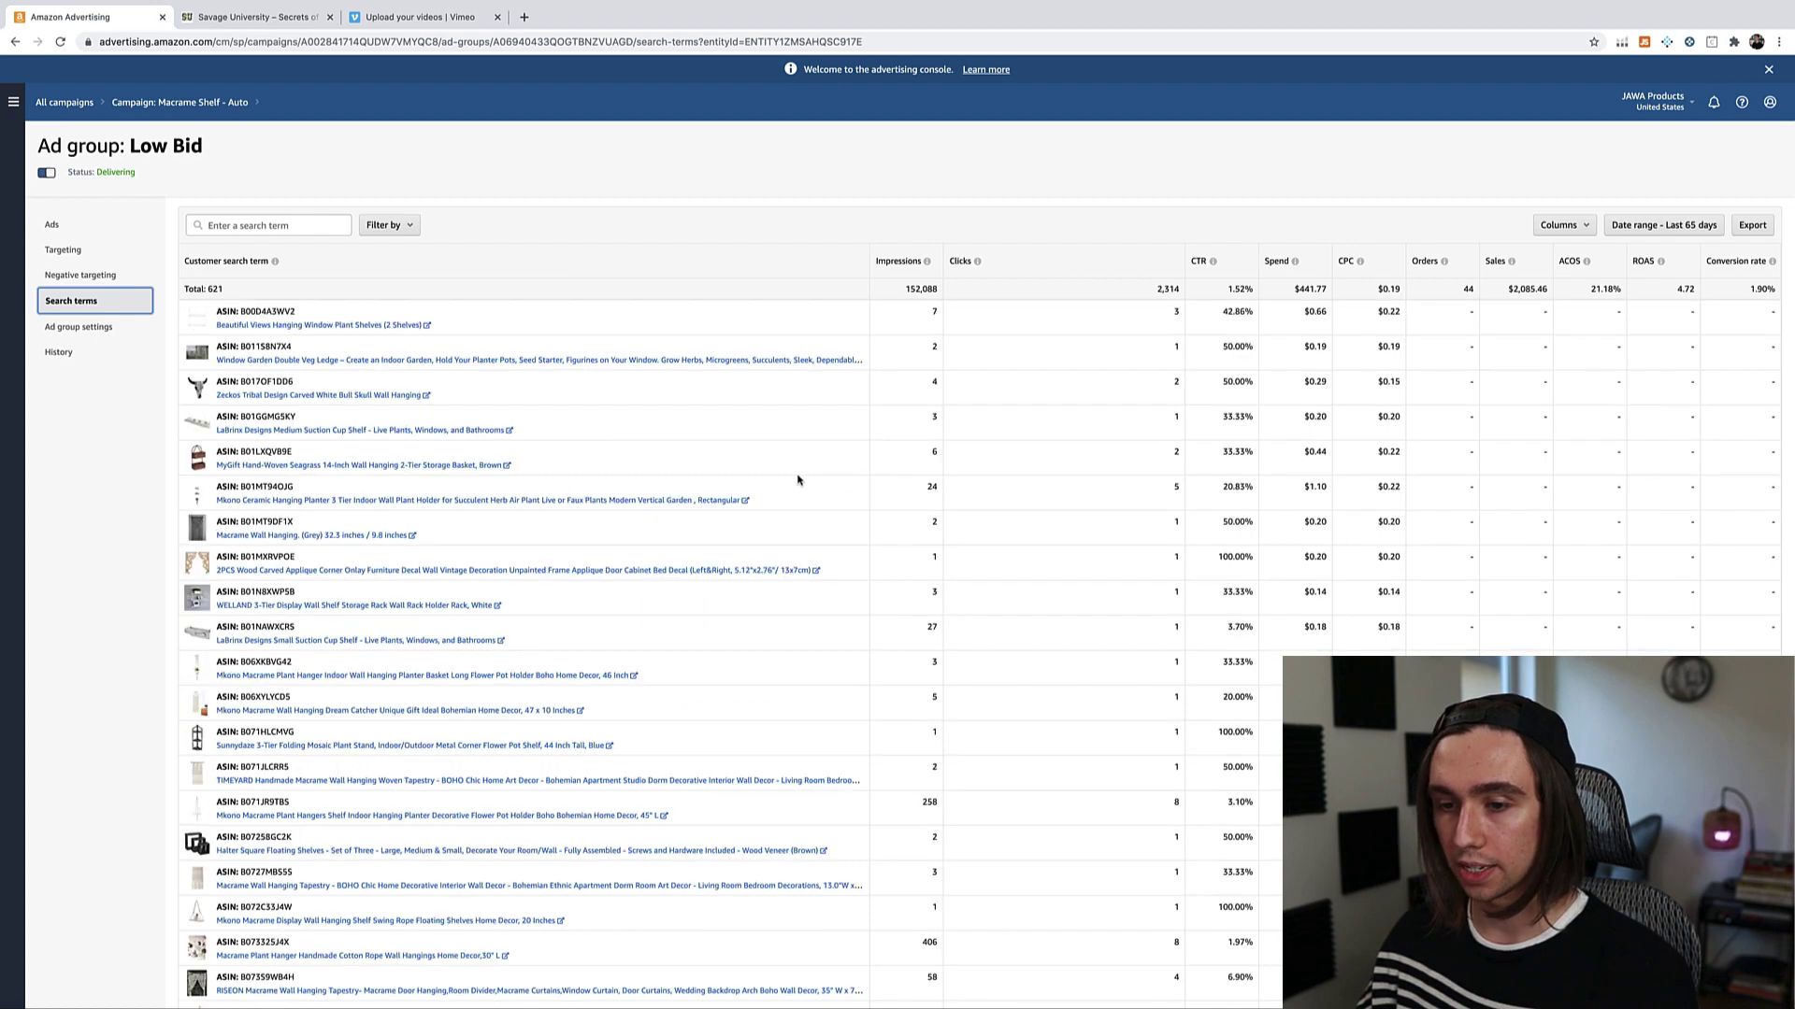
scroll(797, 480, "down", 5)
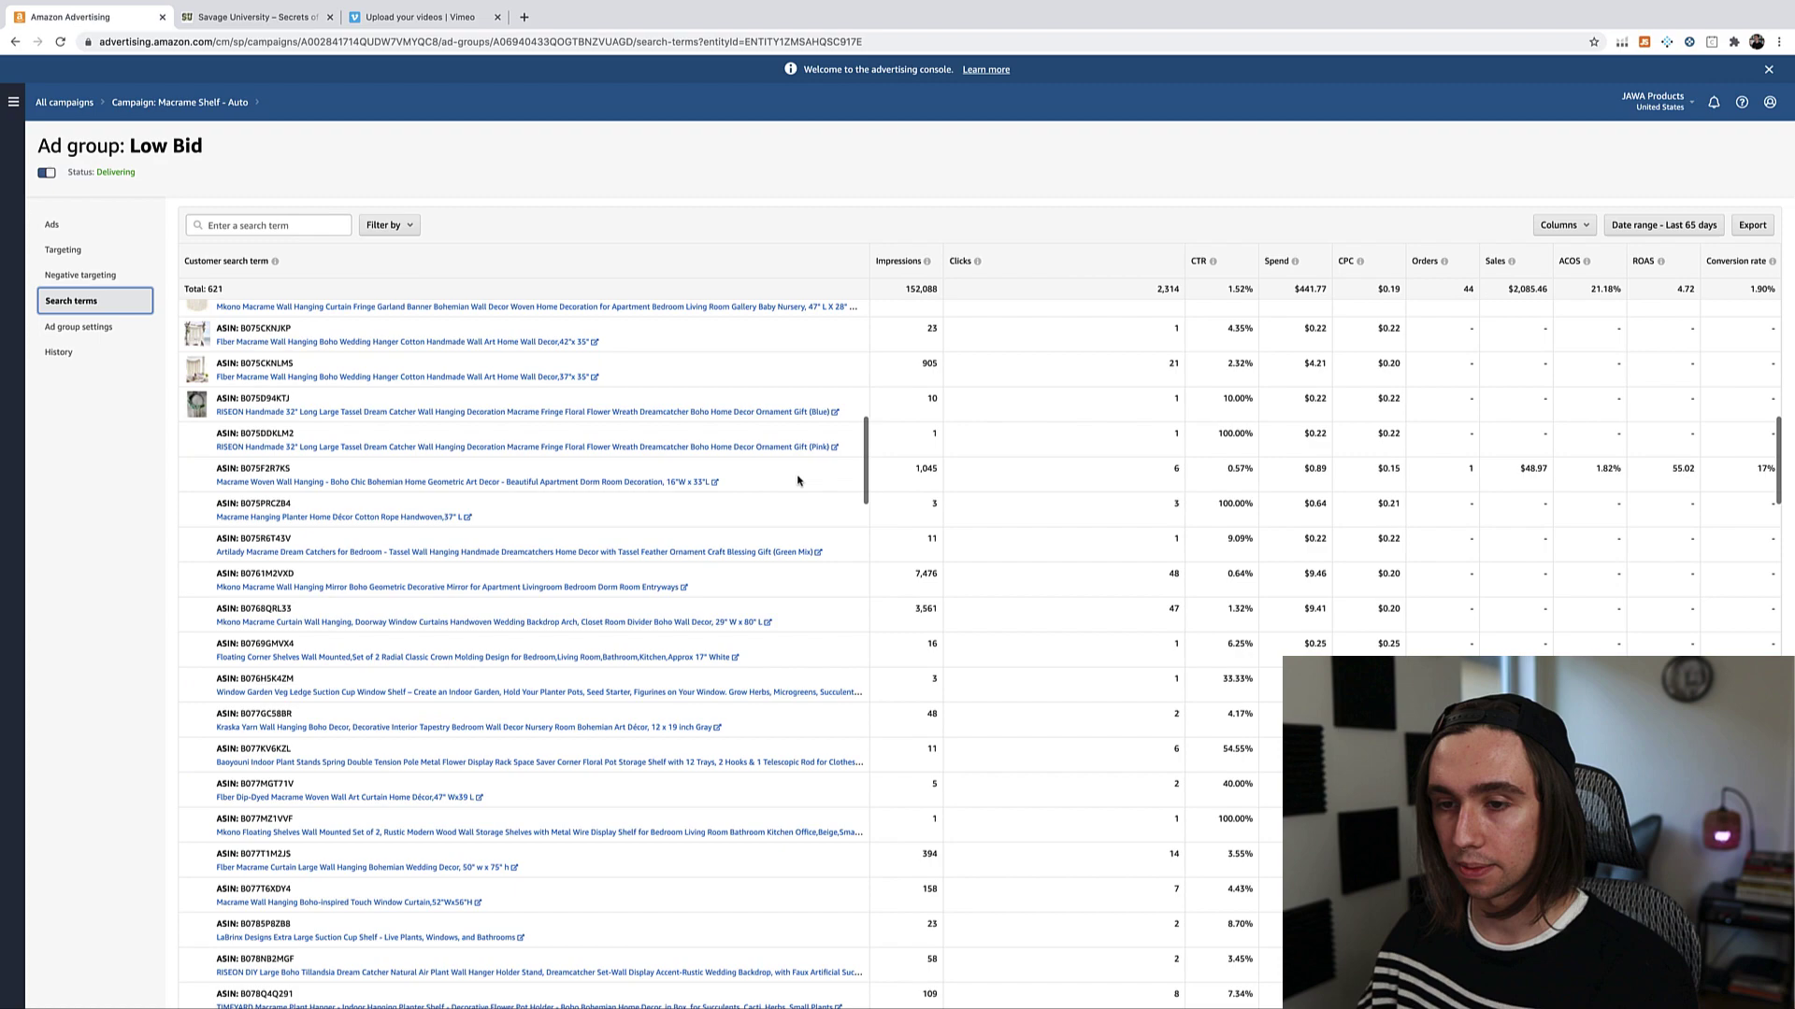
scroll(797, 480, "down", 10)
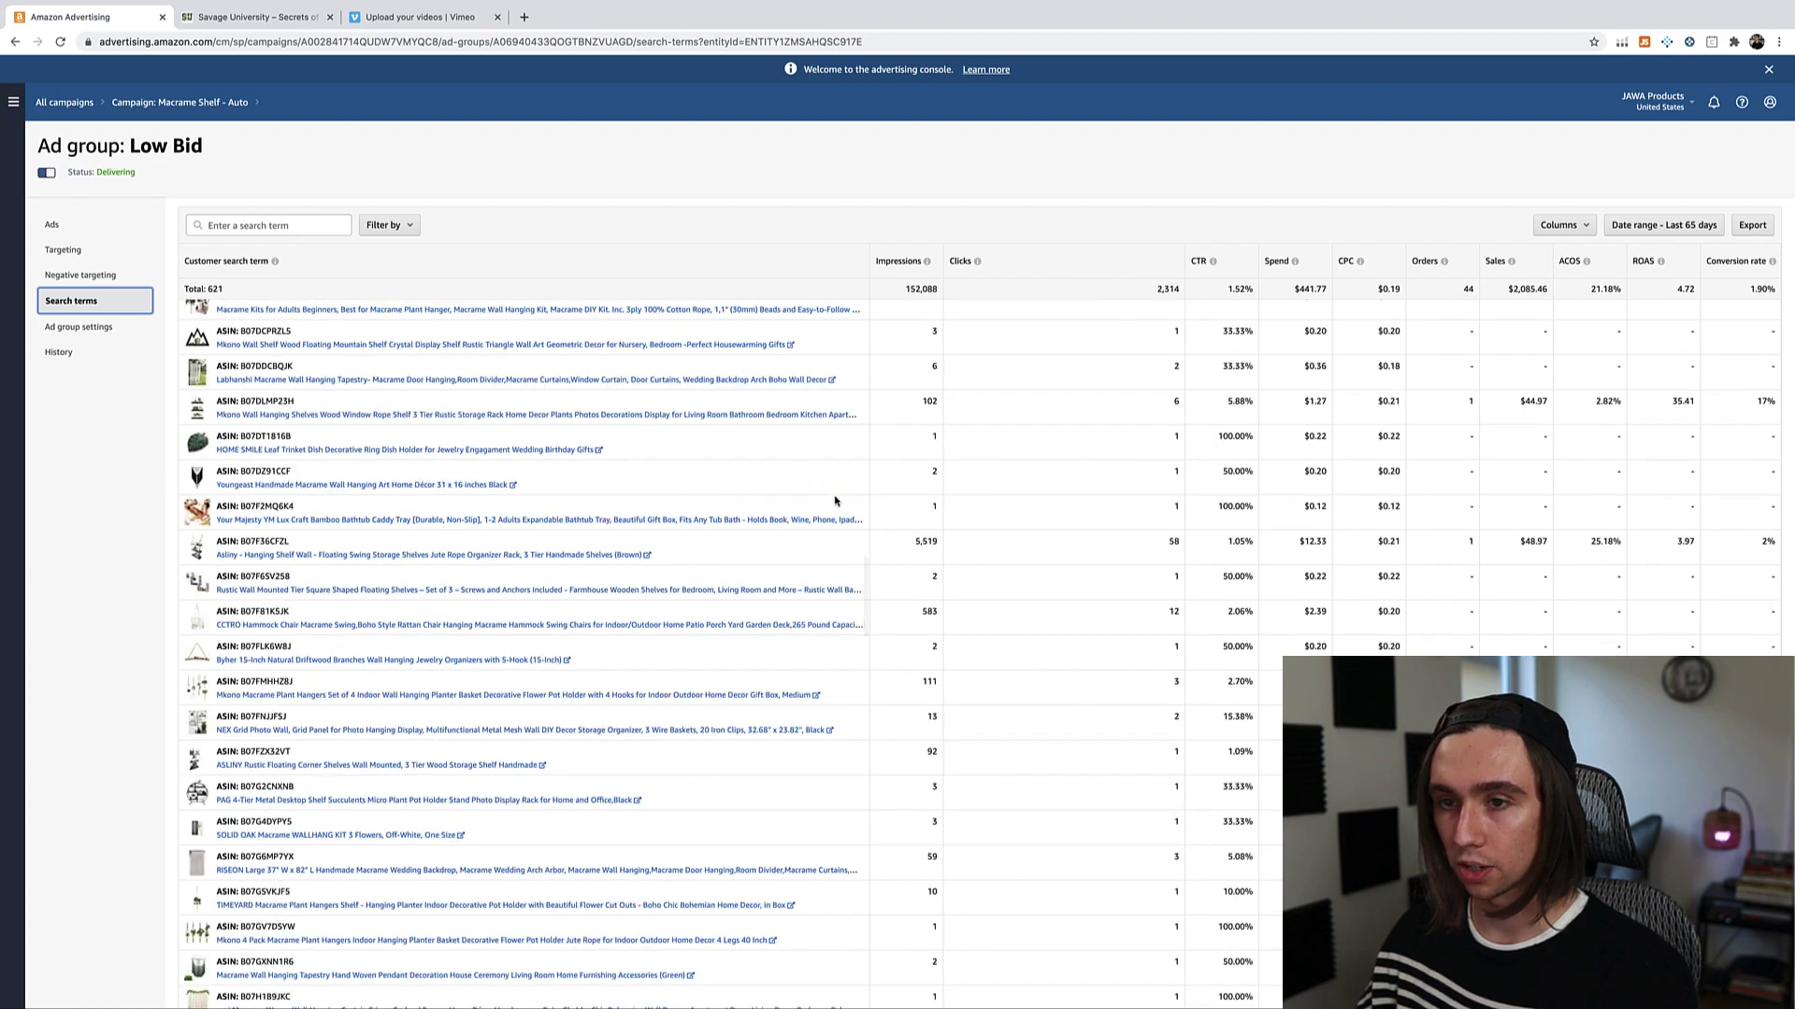
scroll(834, 502, "down", 10)
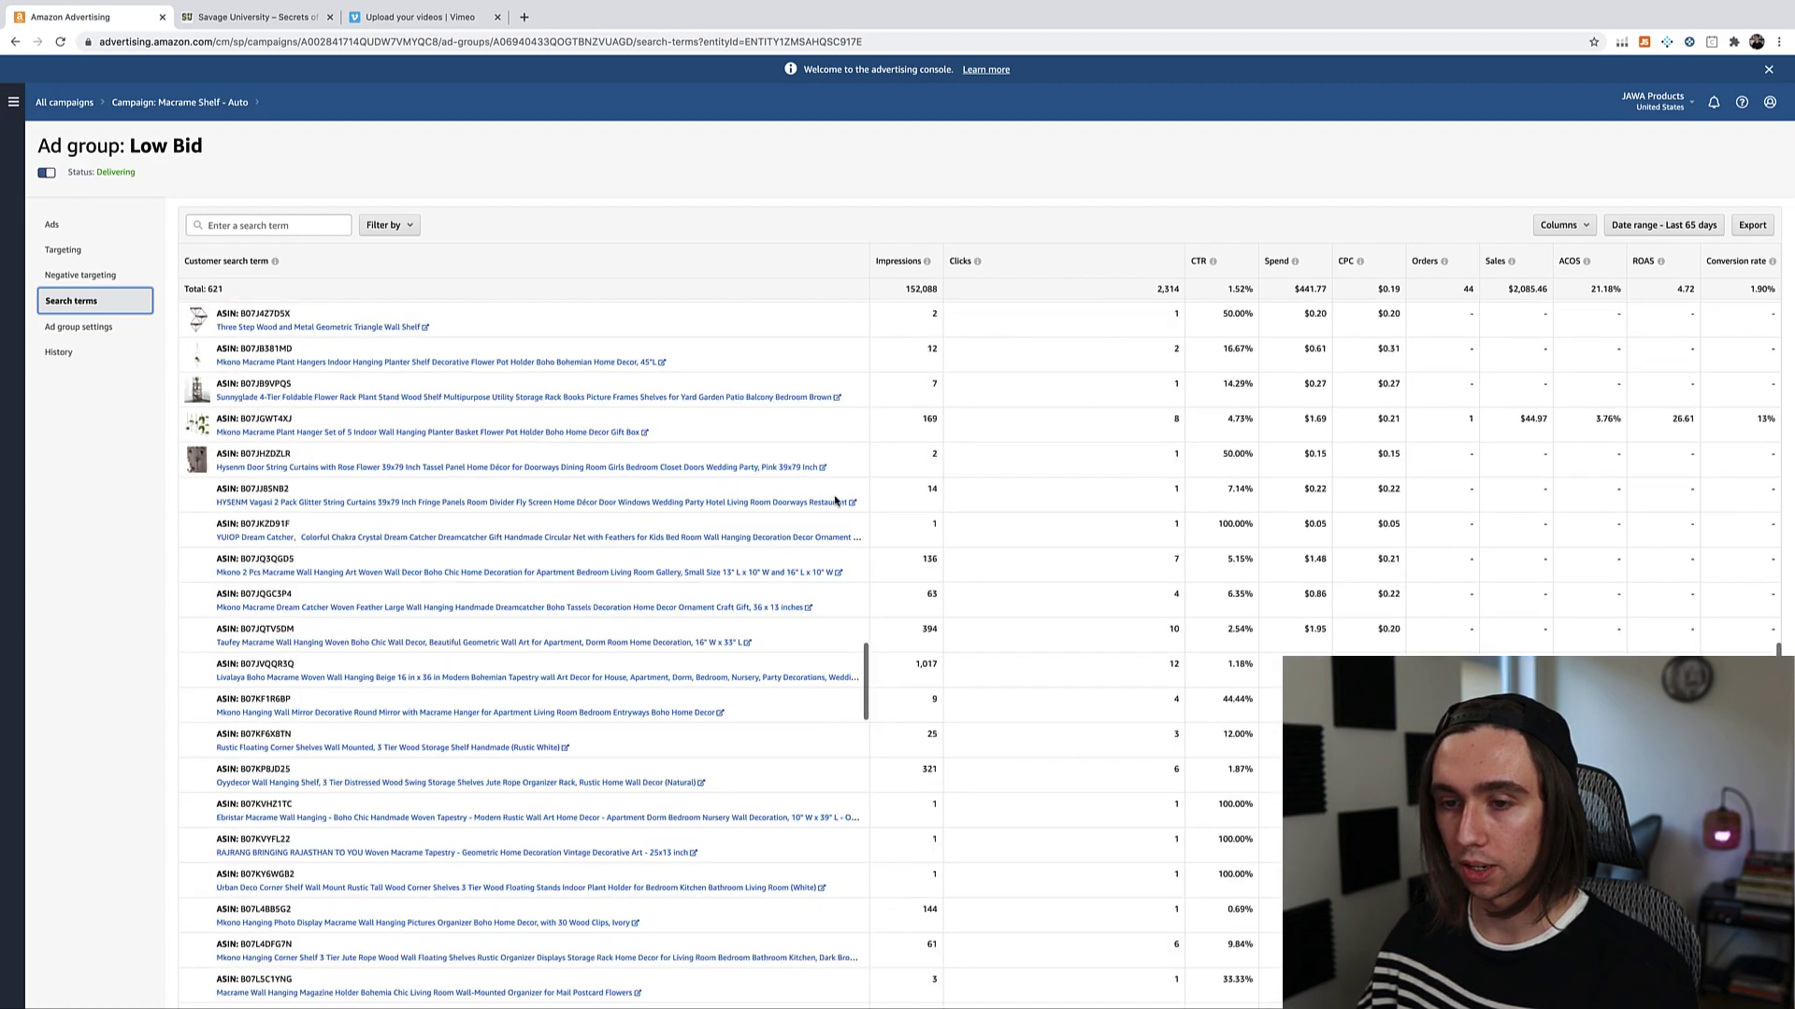
scroll(835, 502, "down", 10)
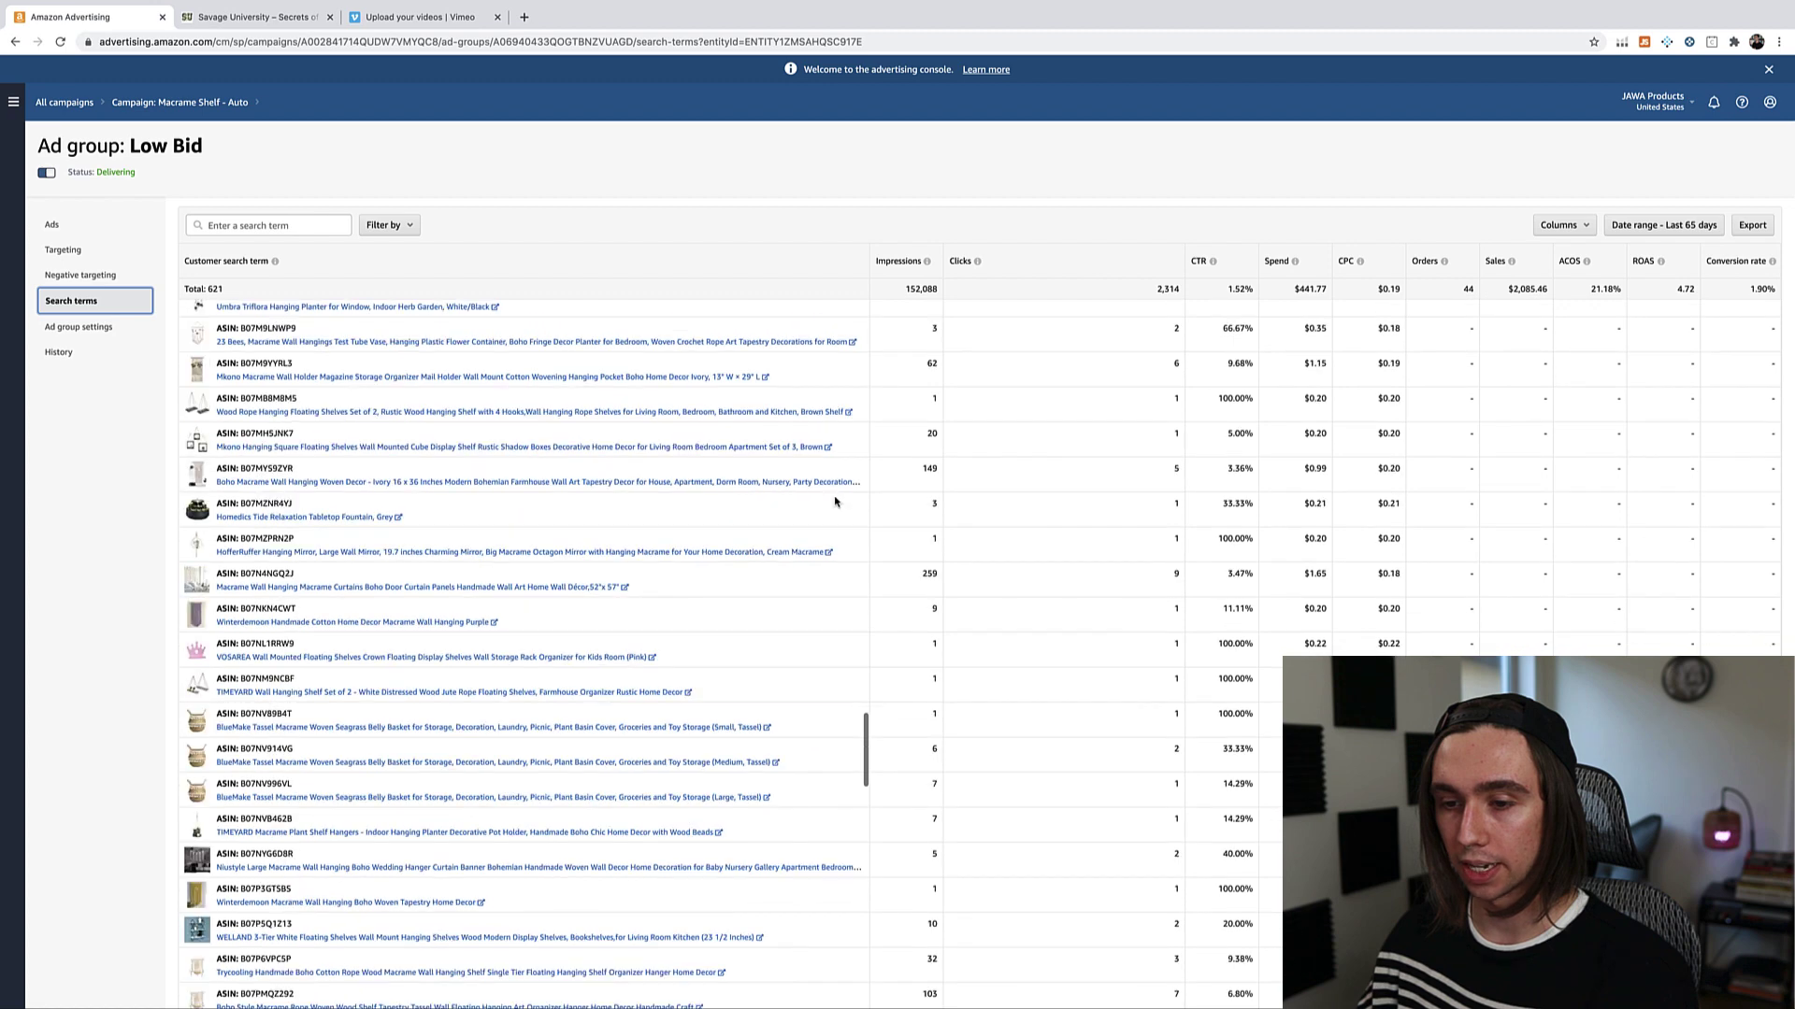
scroll(835, 502, "up", 10)
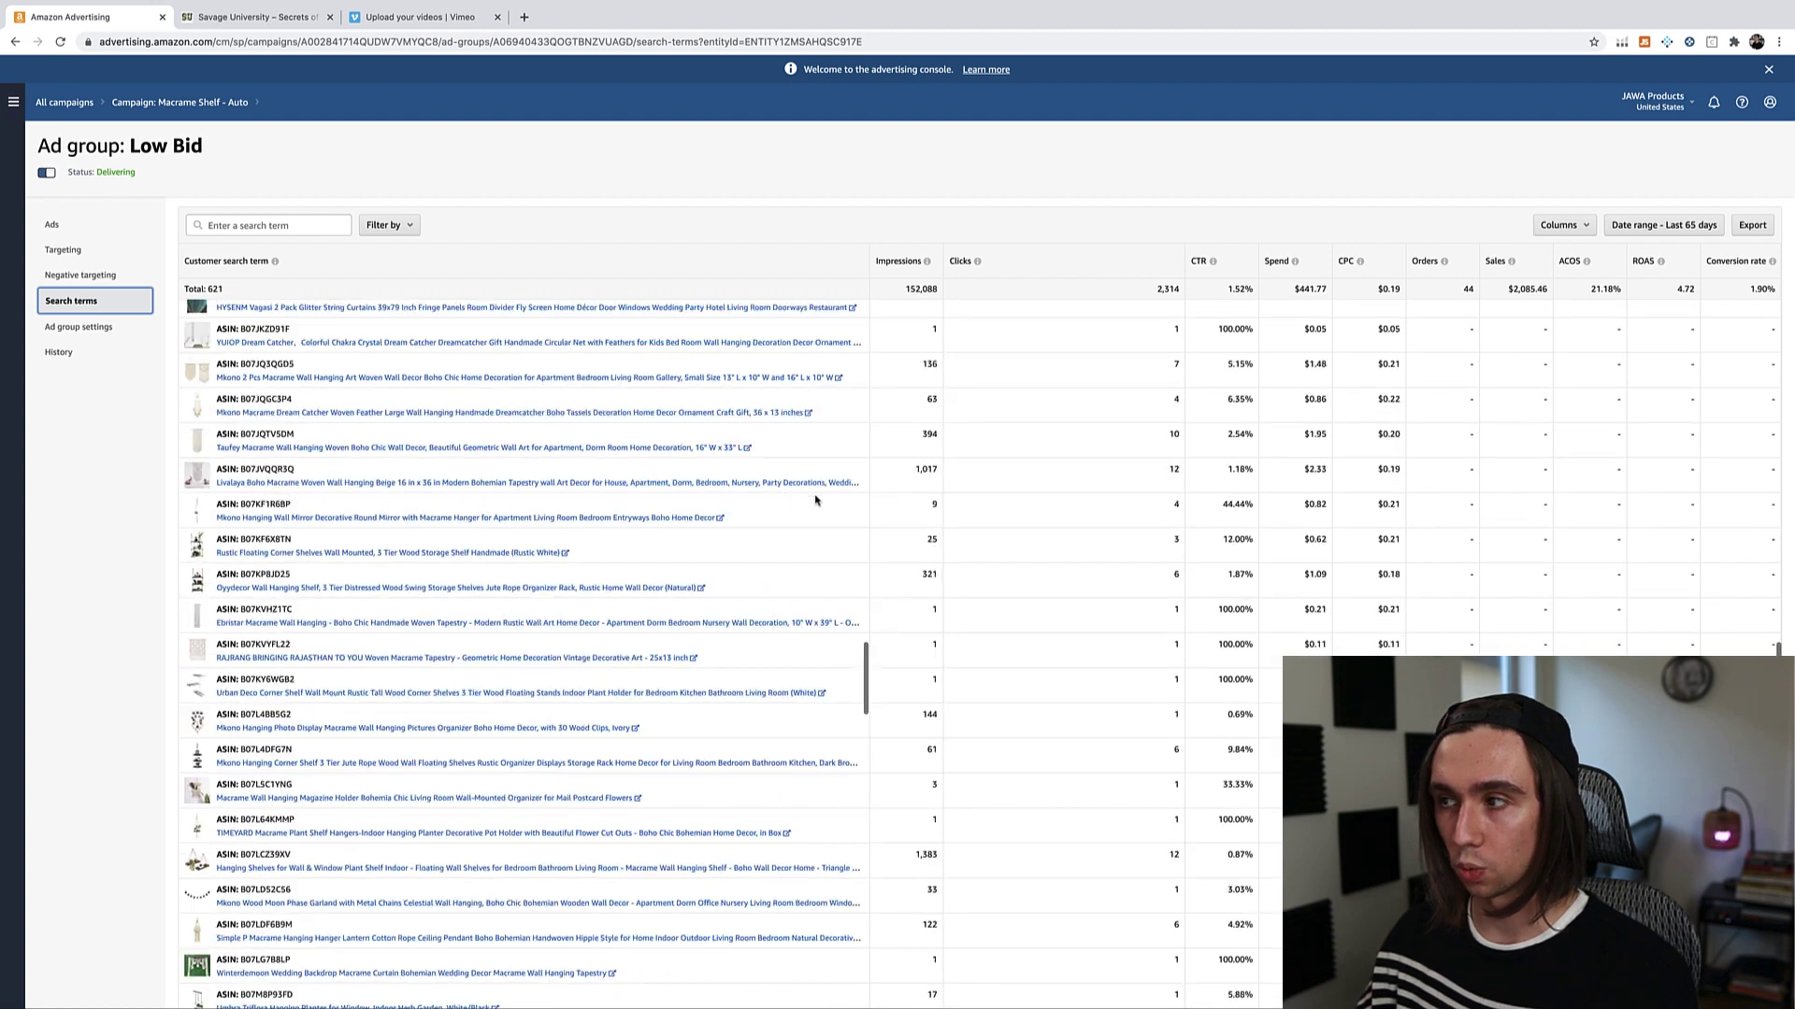
scroll(1542, 352, "up", 20)
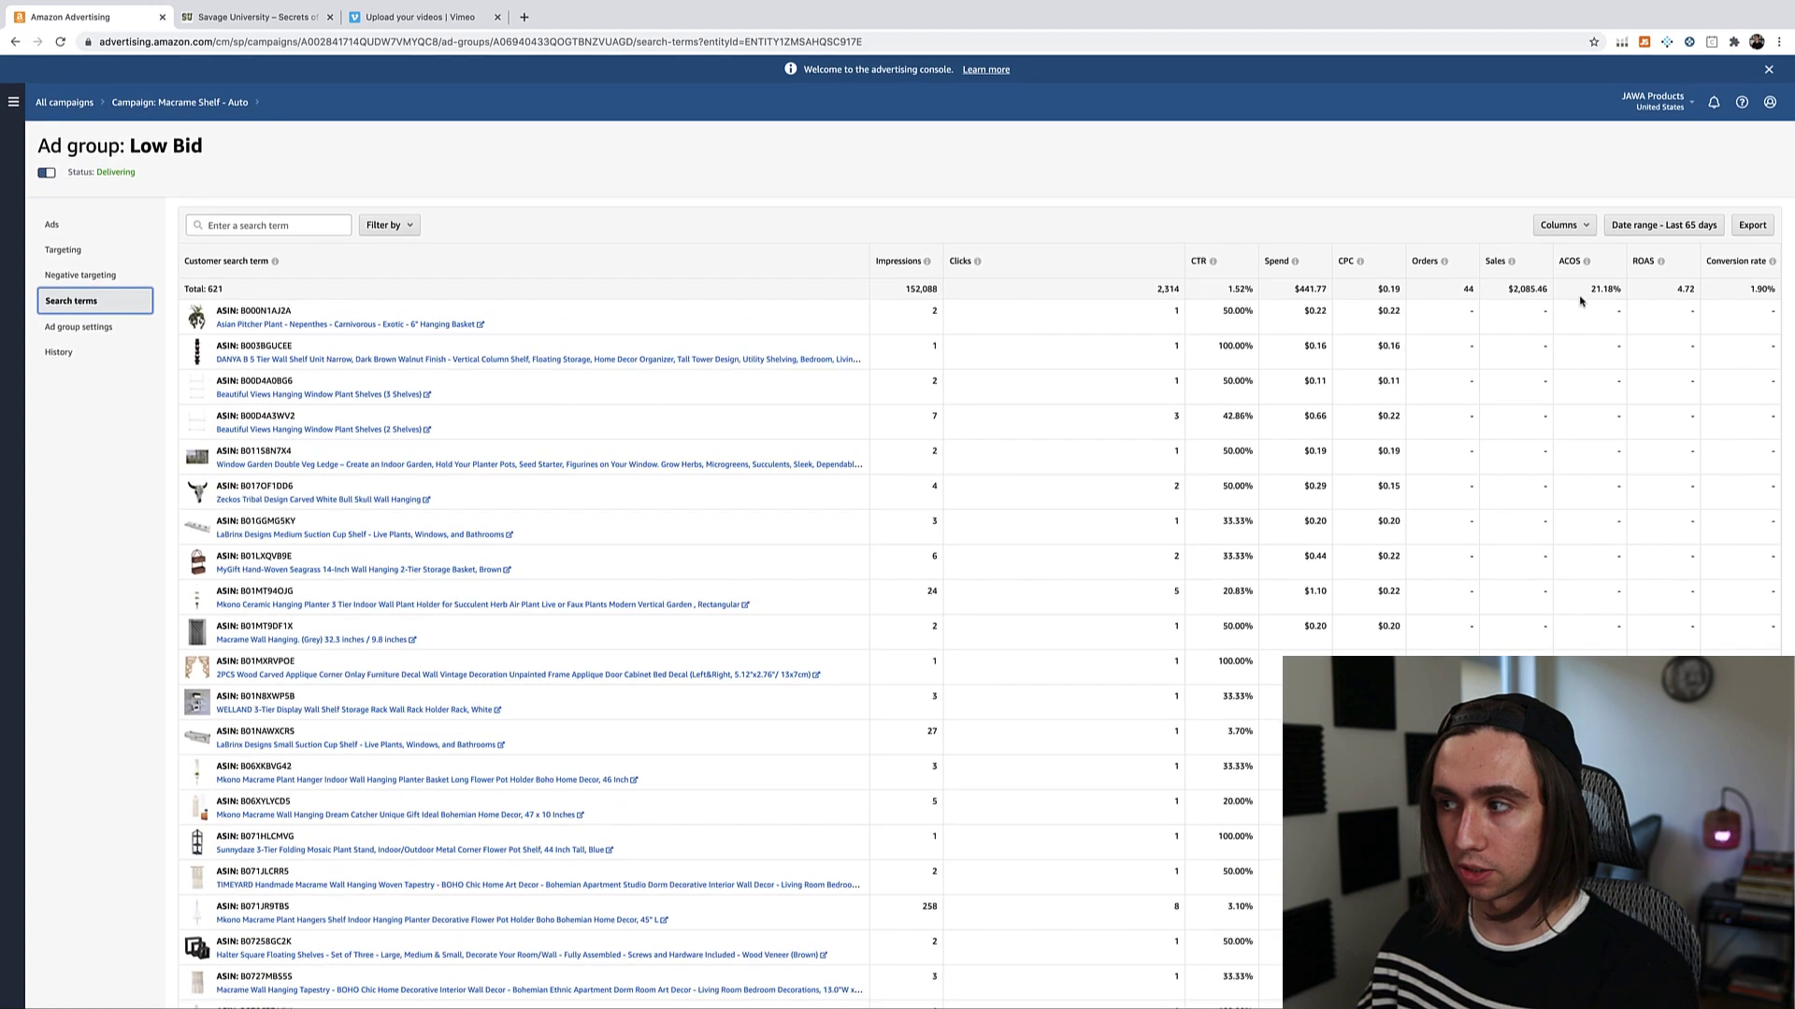
left_click(1572, 271)
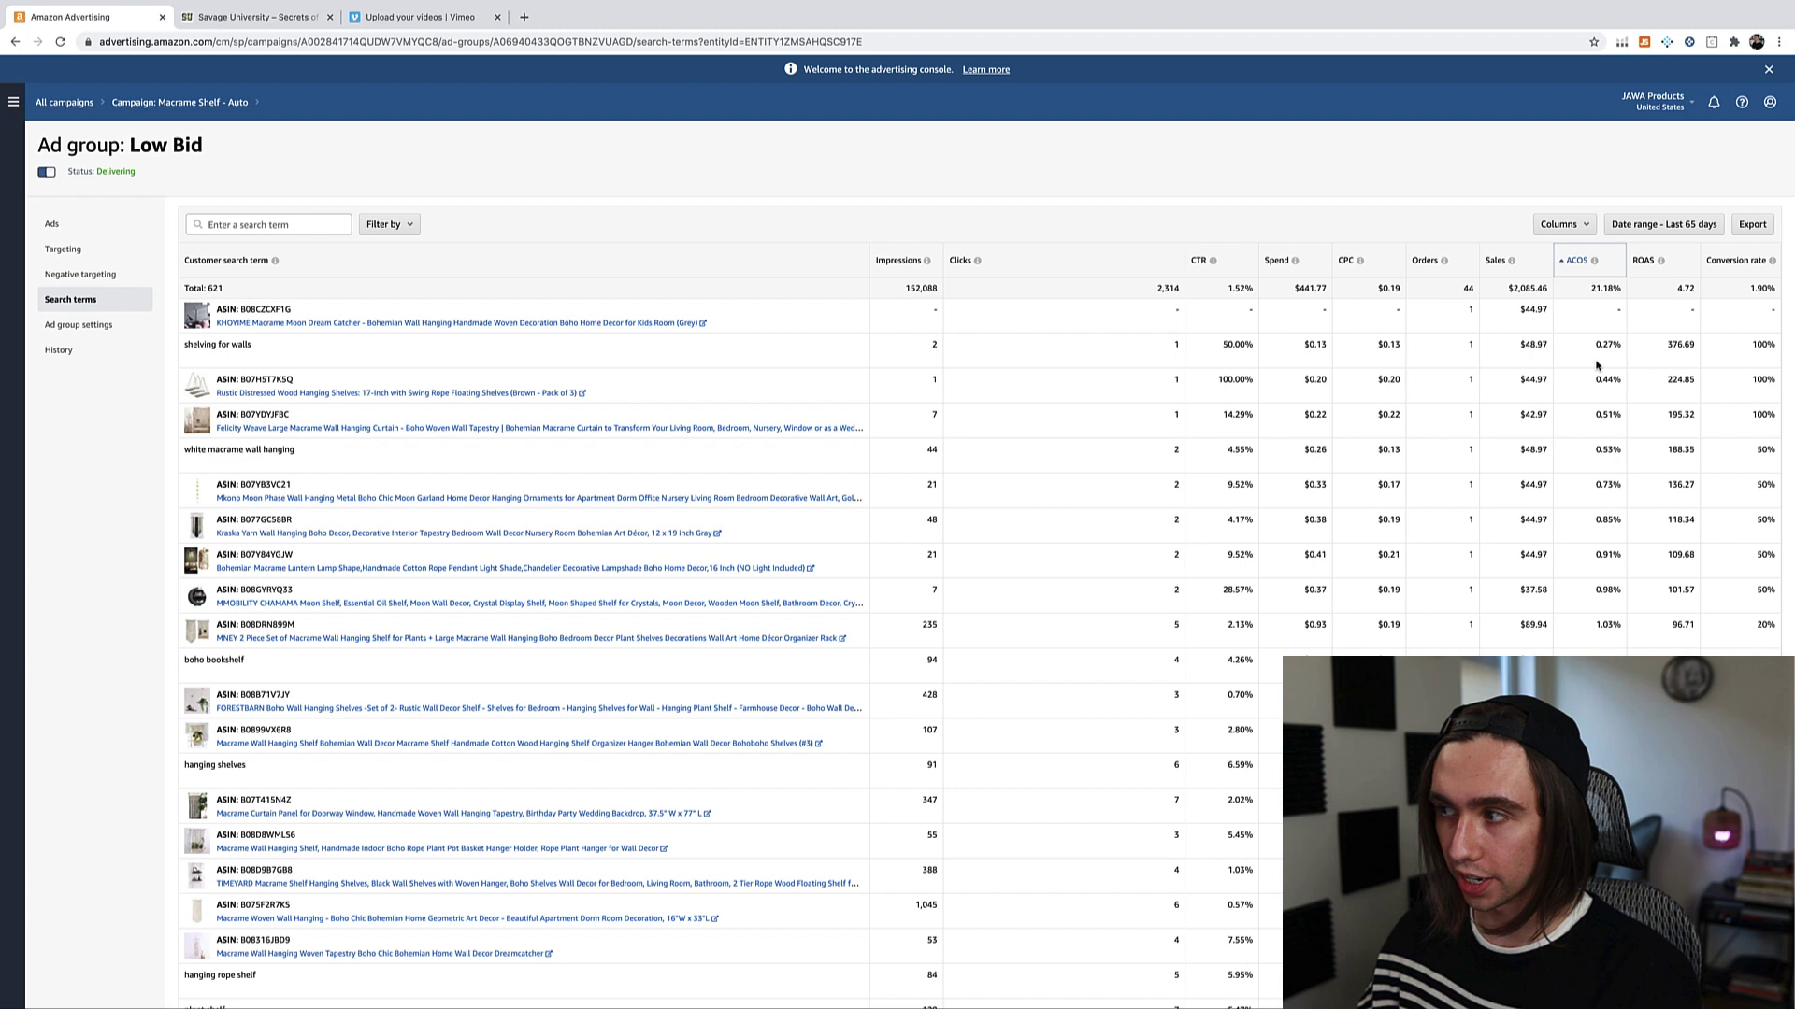
scroll(1598, 365, "down", 1)
scroll(1599, 364, "up", 1)
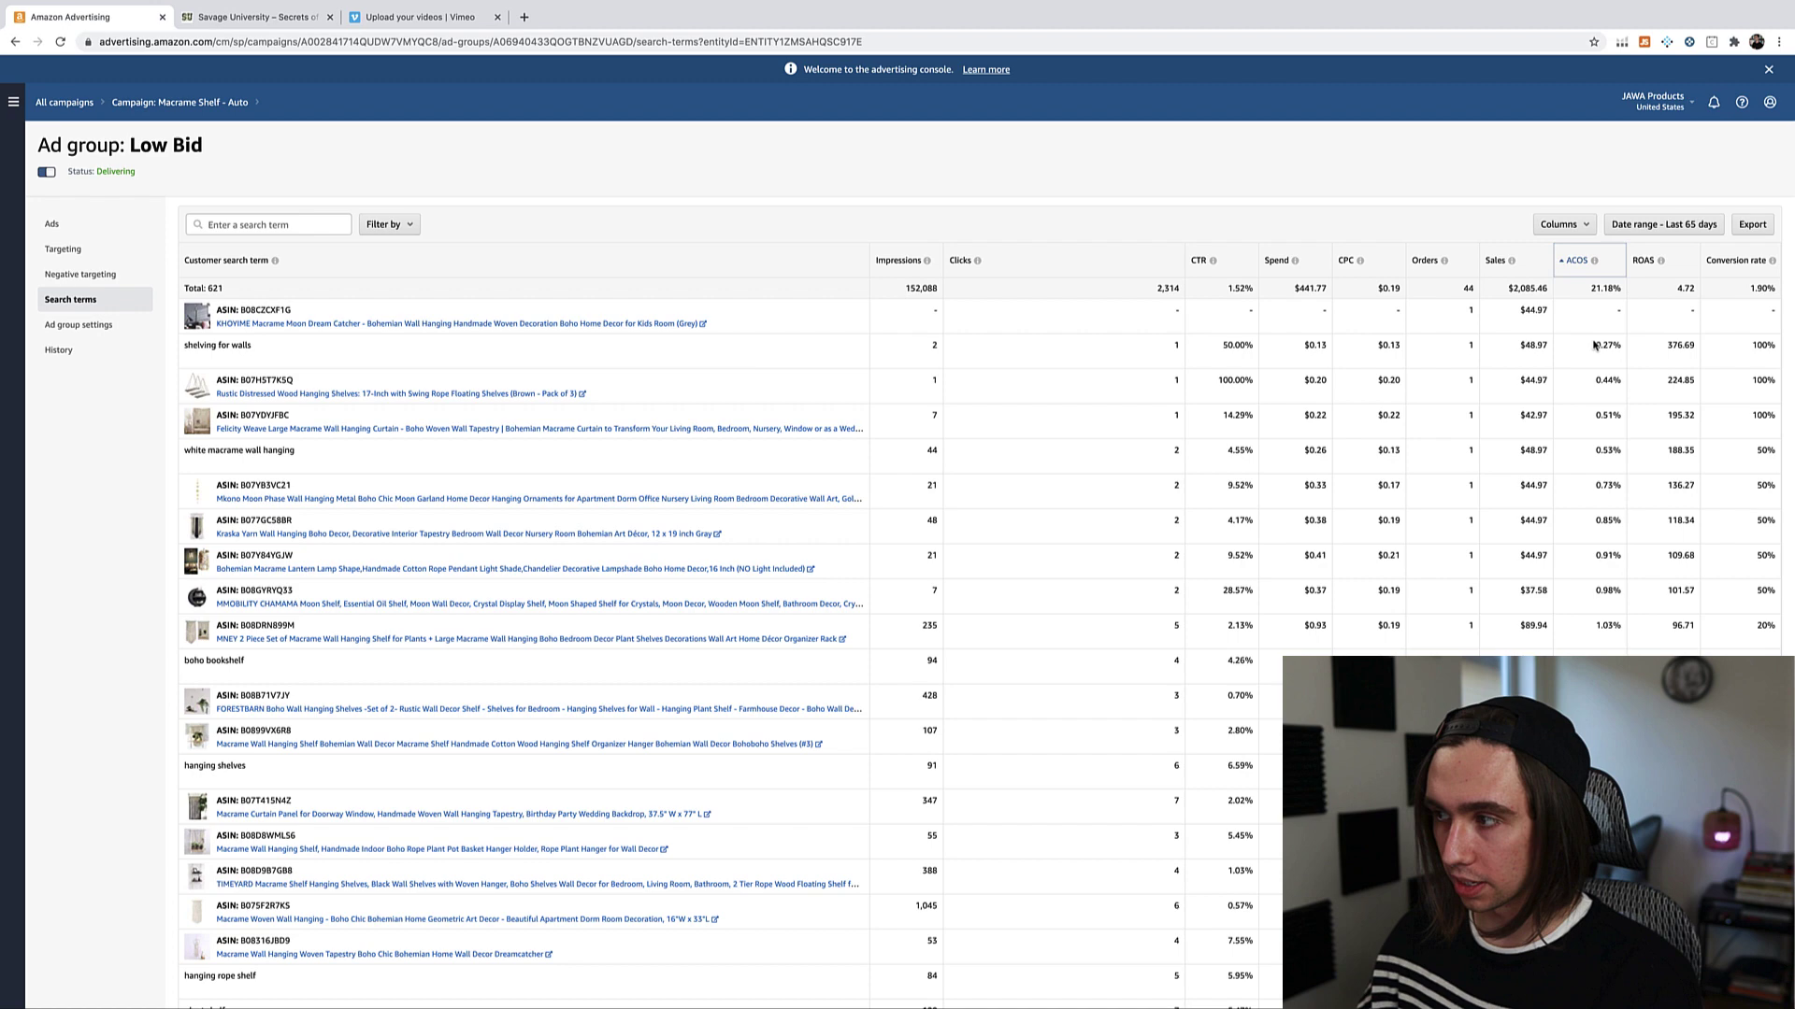
mouse_move(1595, 345)
left_mouse_down()
mouse_move(1622, 731)
mouse_move(1617, 598)
mouse_move(1617, 625)
left_mouse_up()
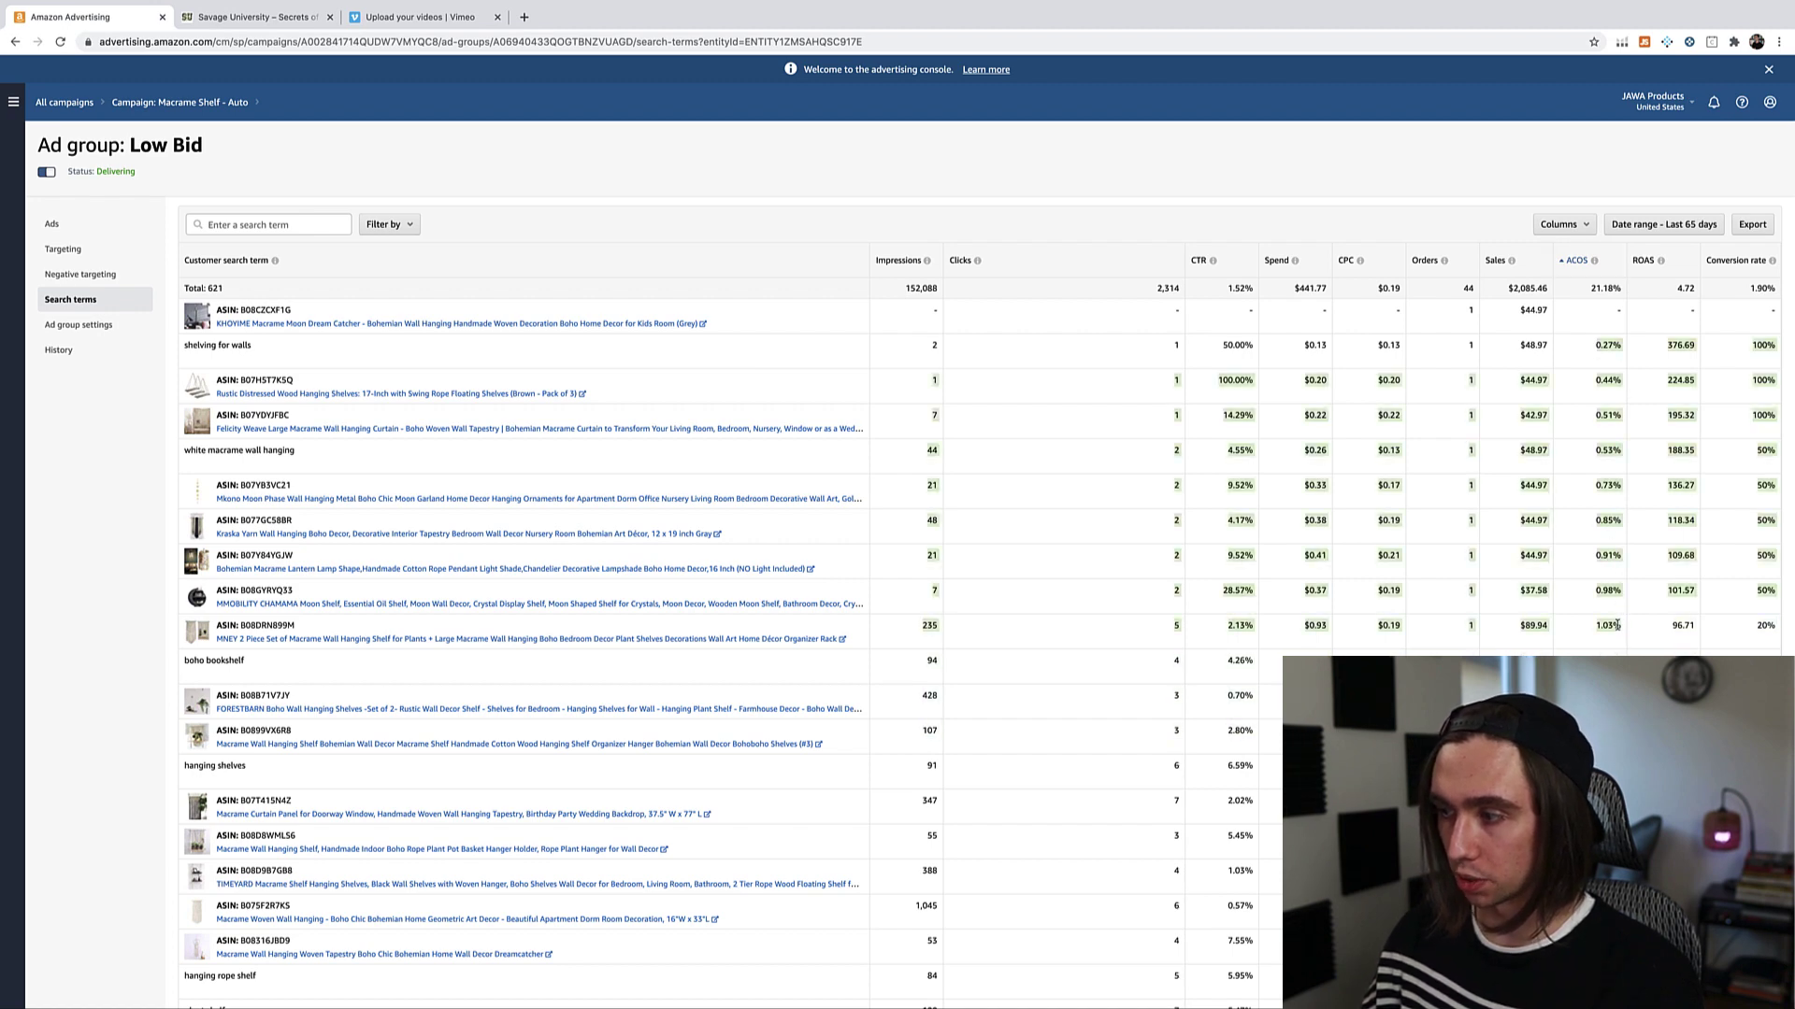
scroll(1619, 631, "down", 5)
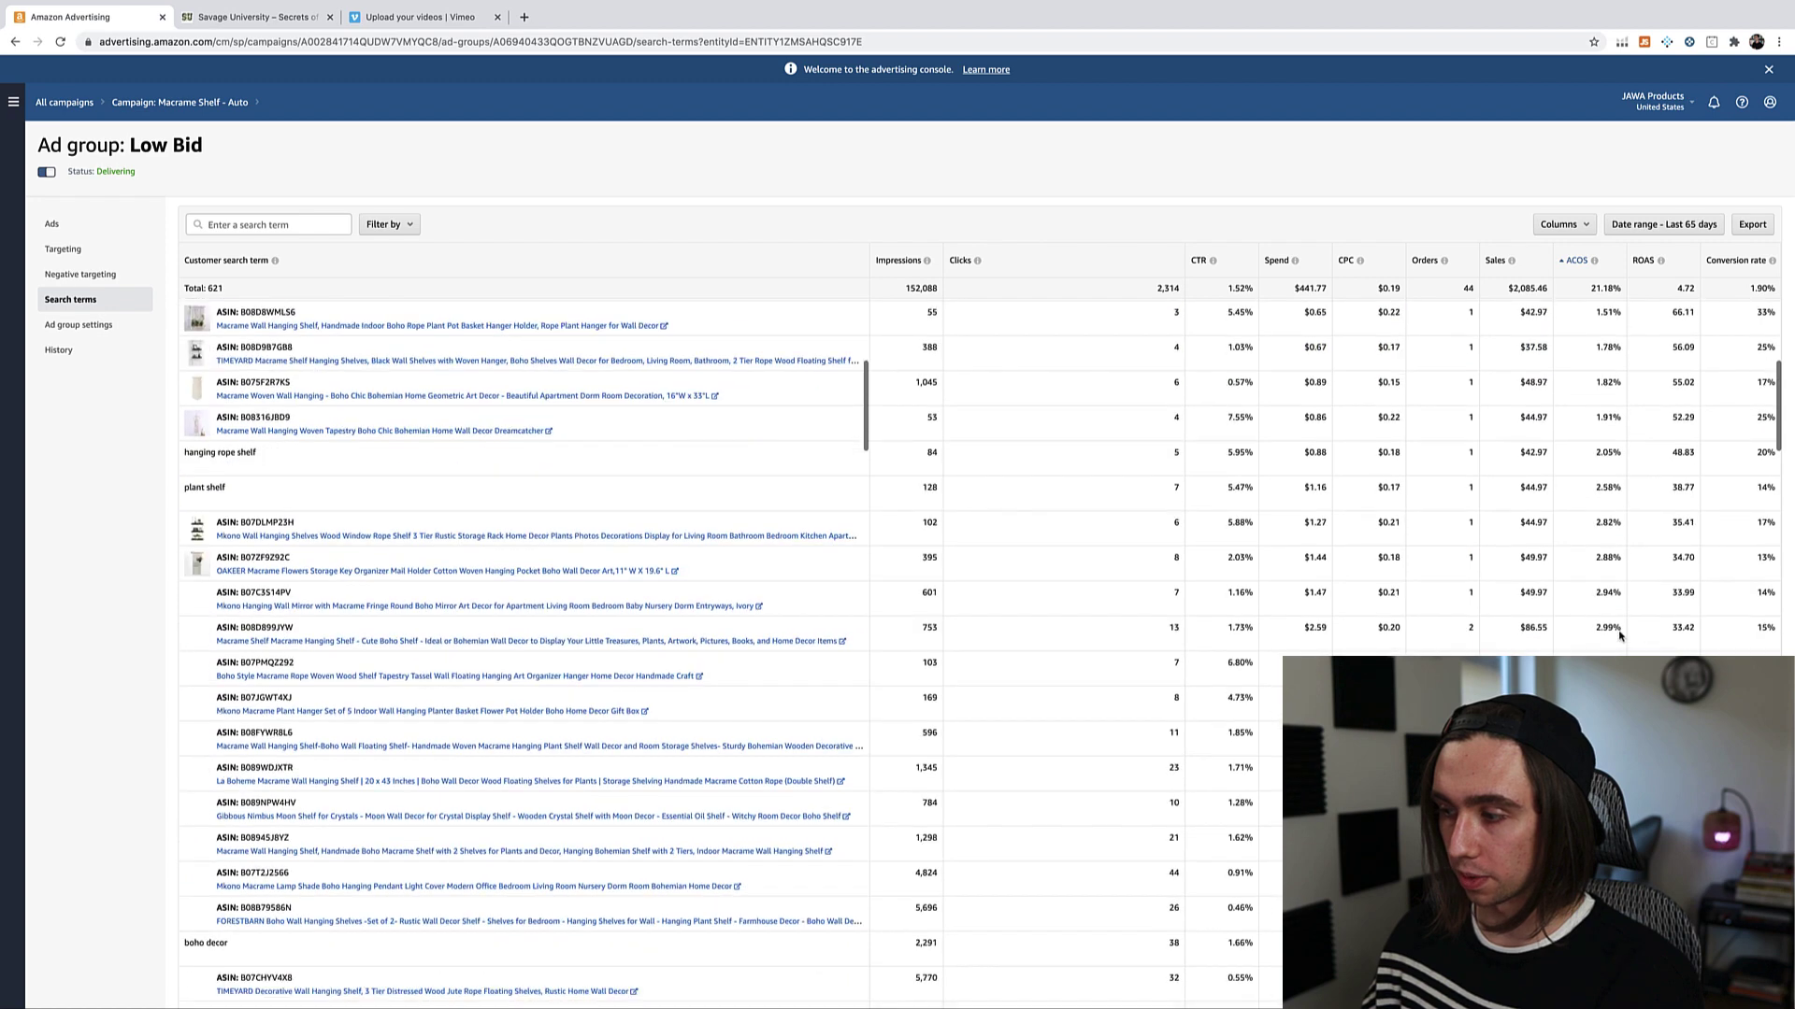
scroll(1620, 636, "down", 3)
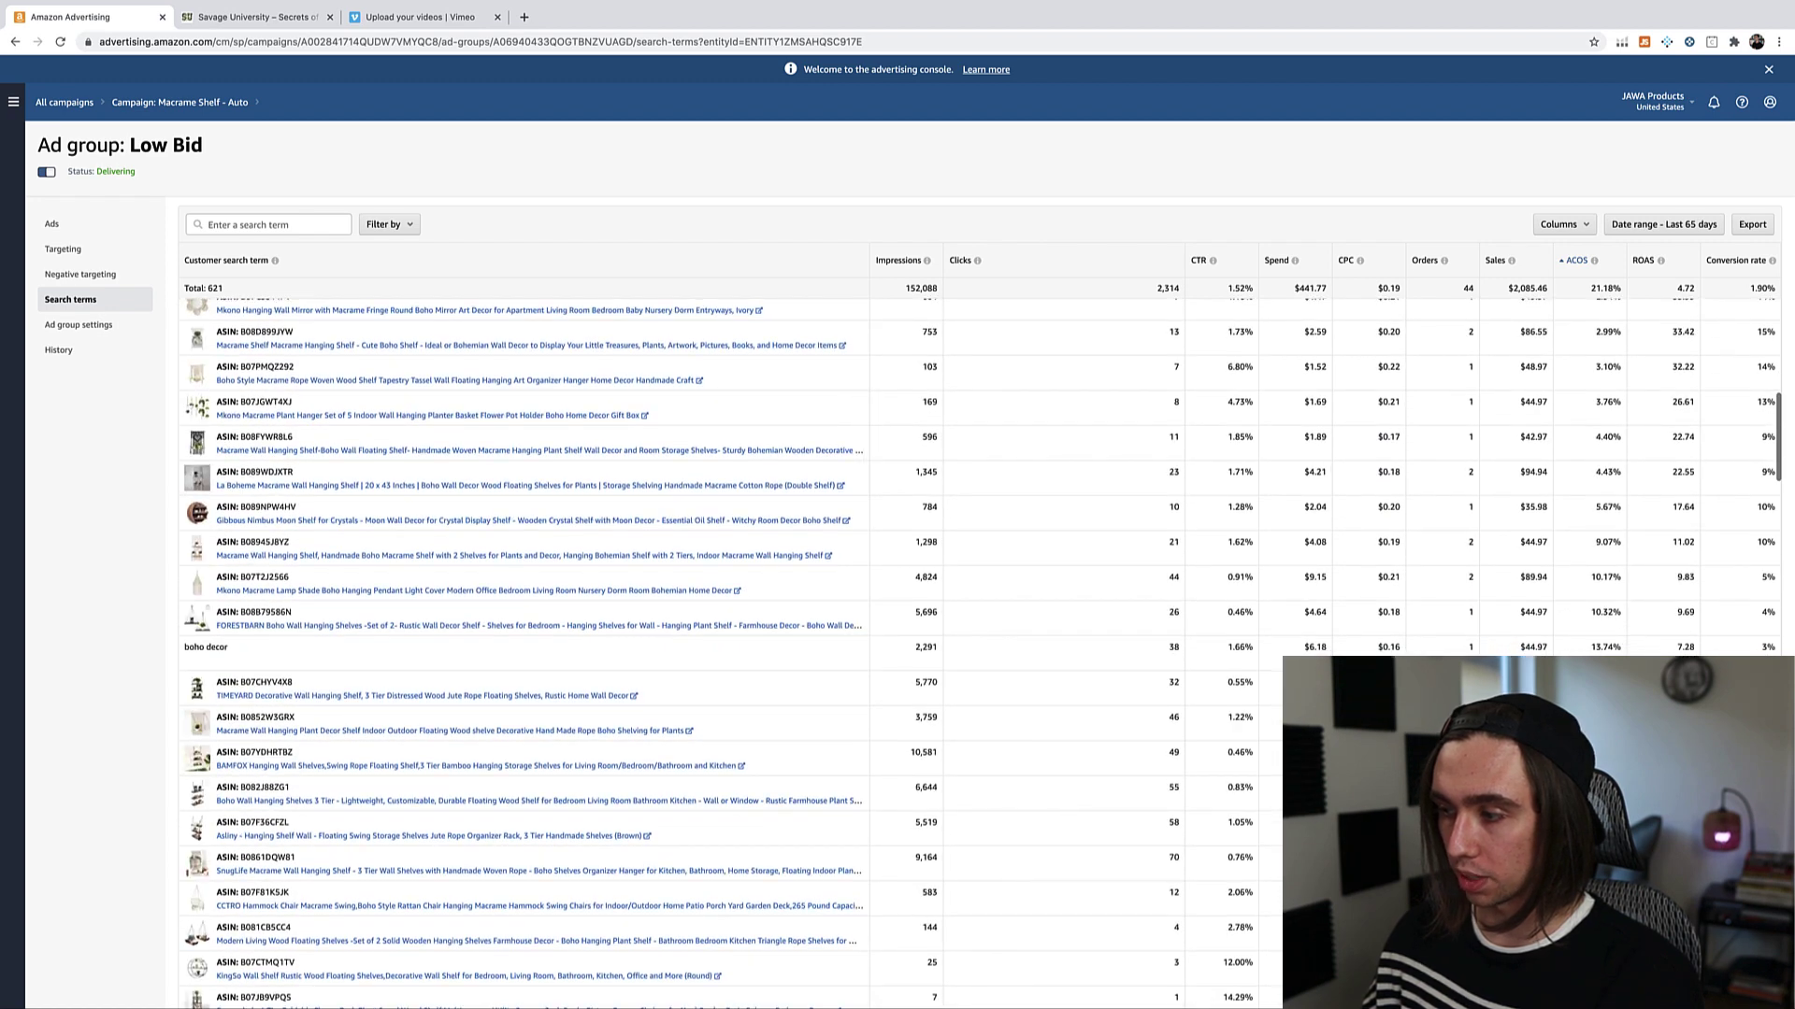
left_click_drag(1612, 995, 1606, 438)
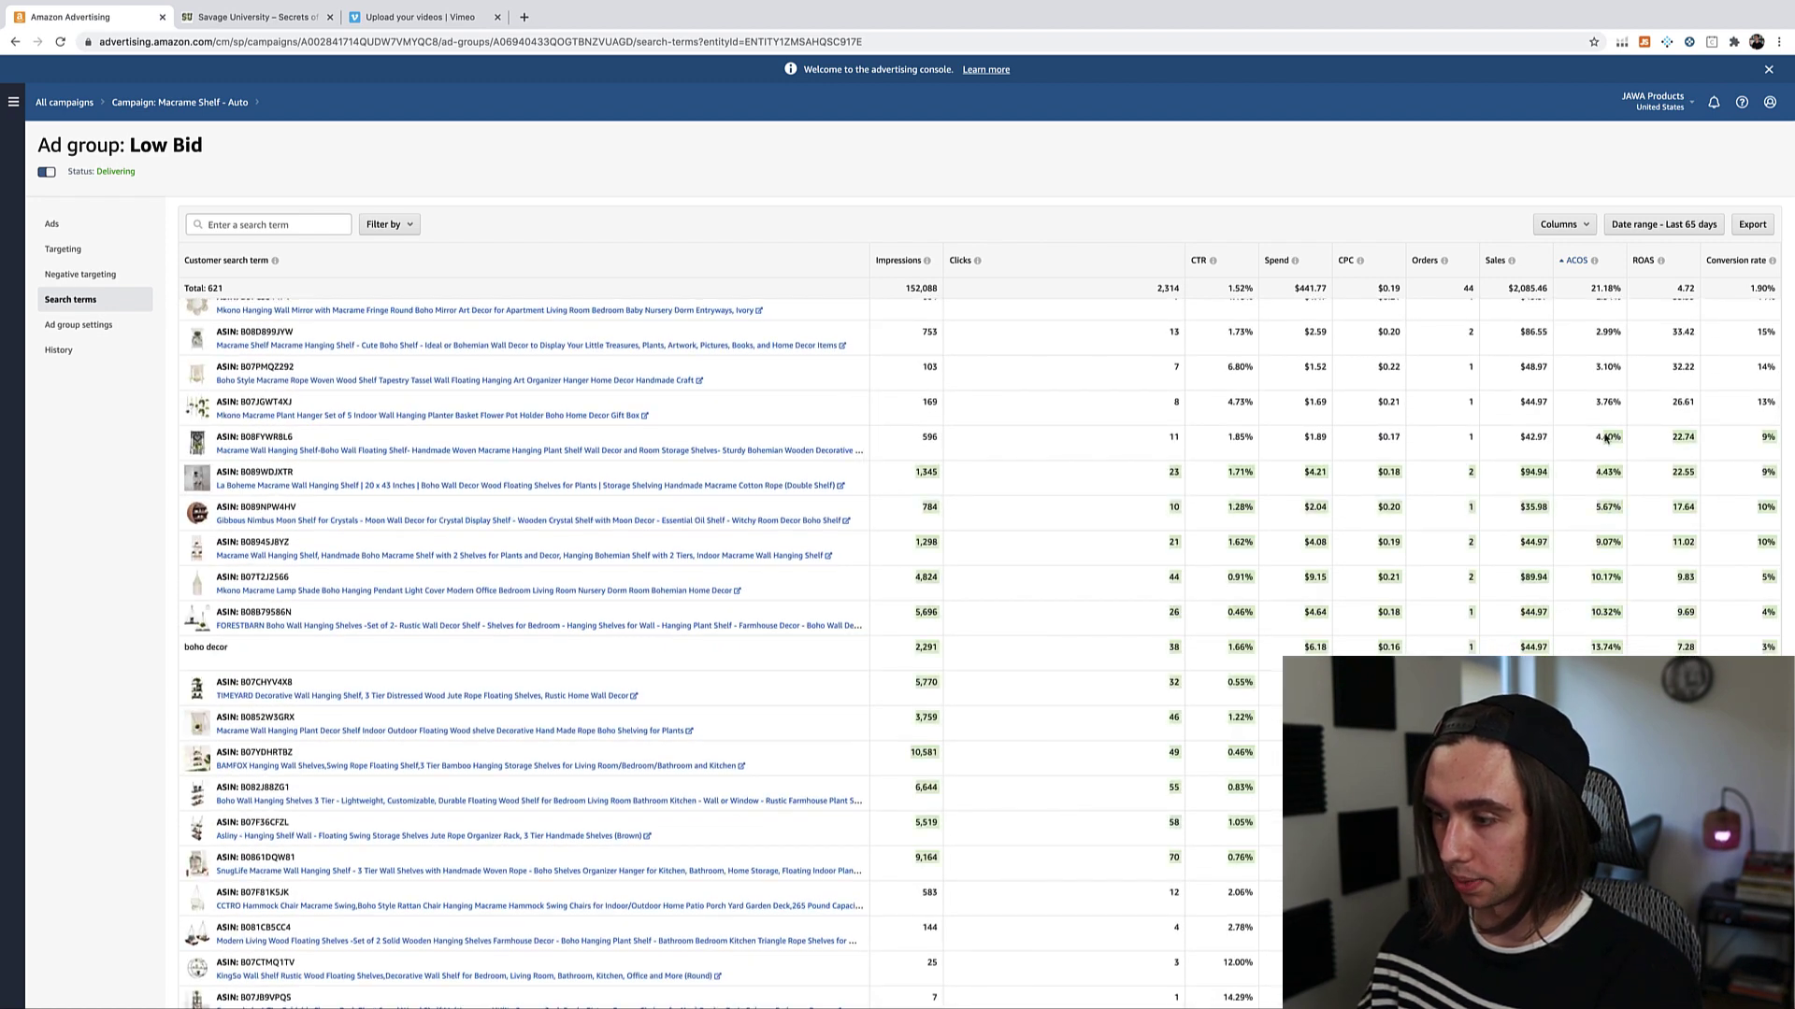
left_click(1608, 577)
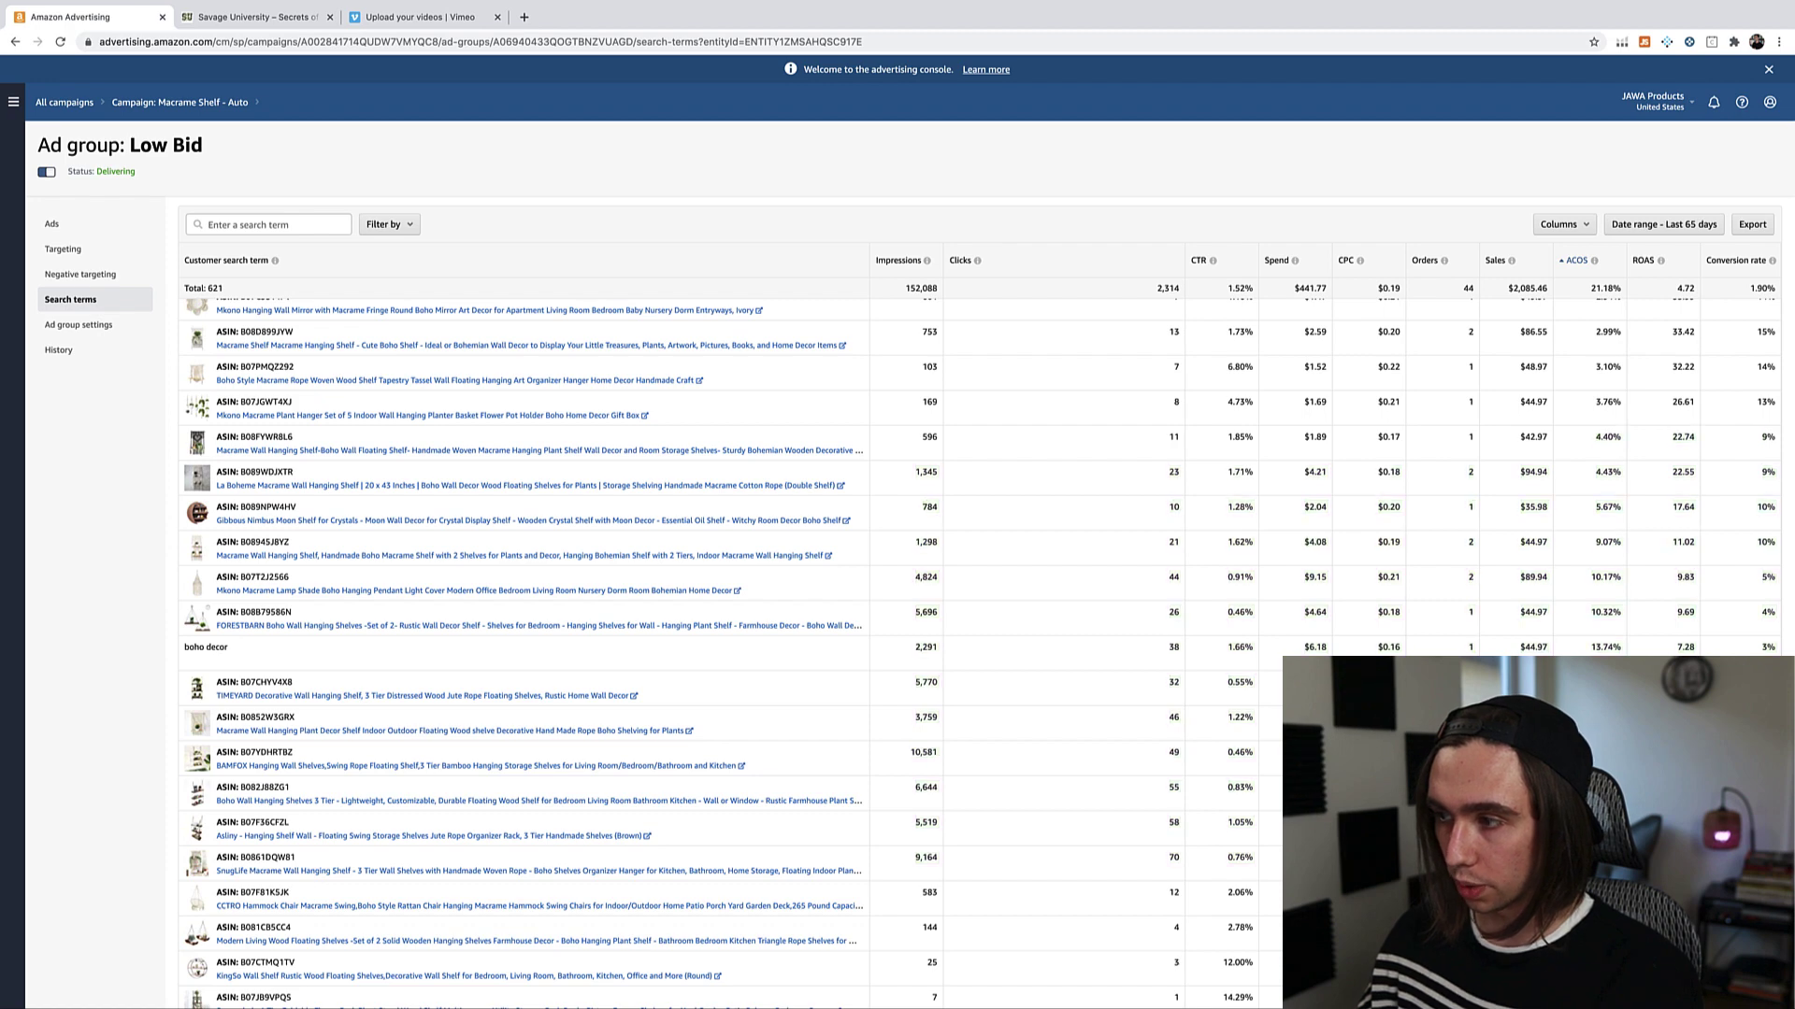
scroll(1607, 577, "up", 4)
scroll(981, 654, "up", 2)
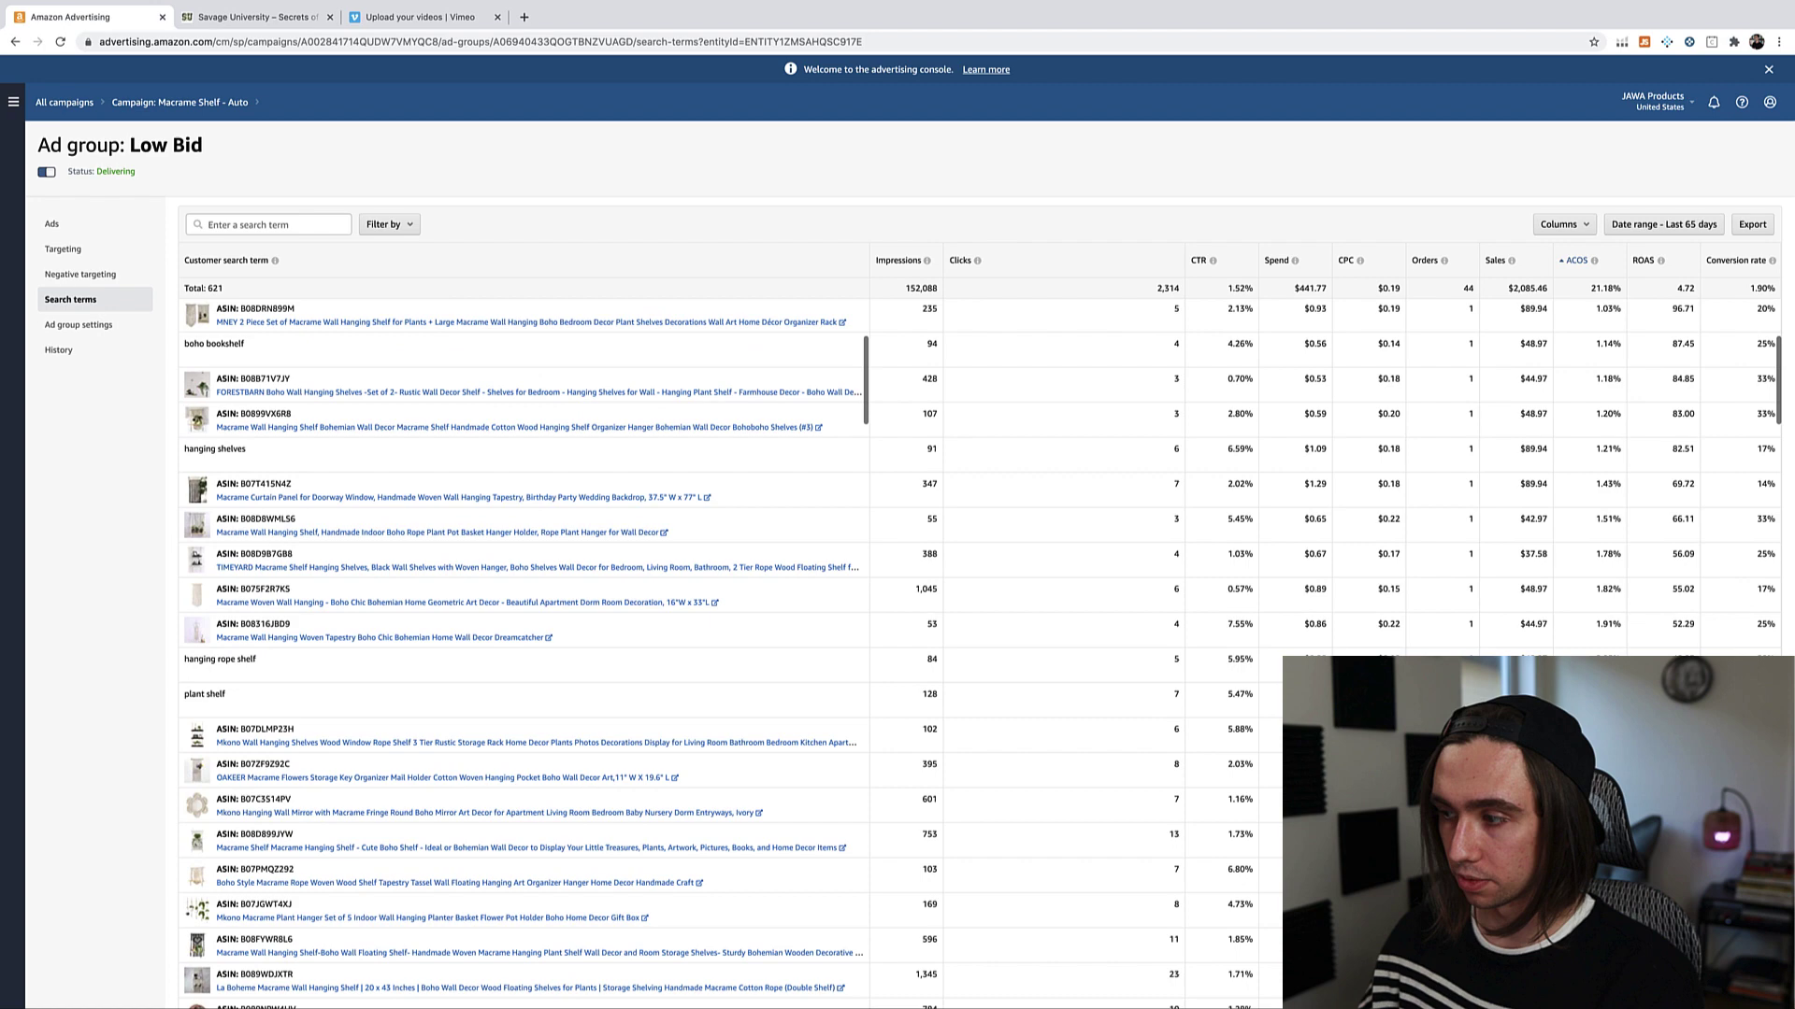
scroll(982, 653, "down", 2)
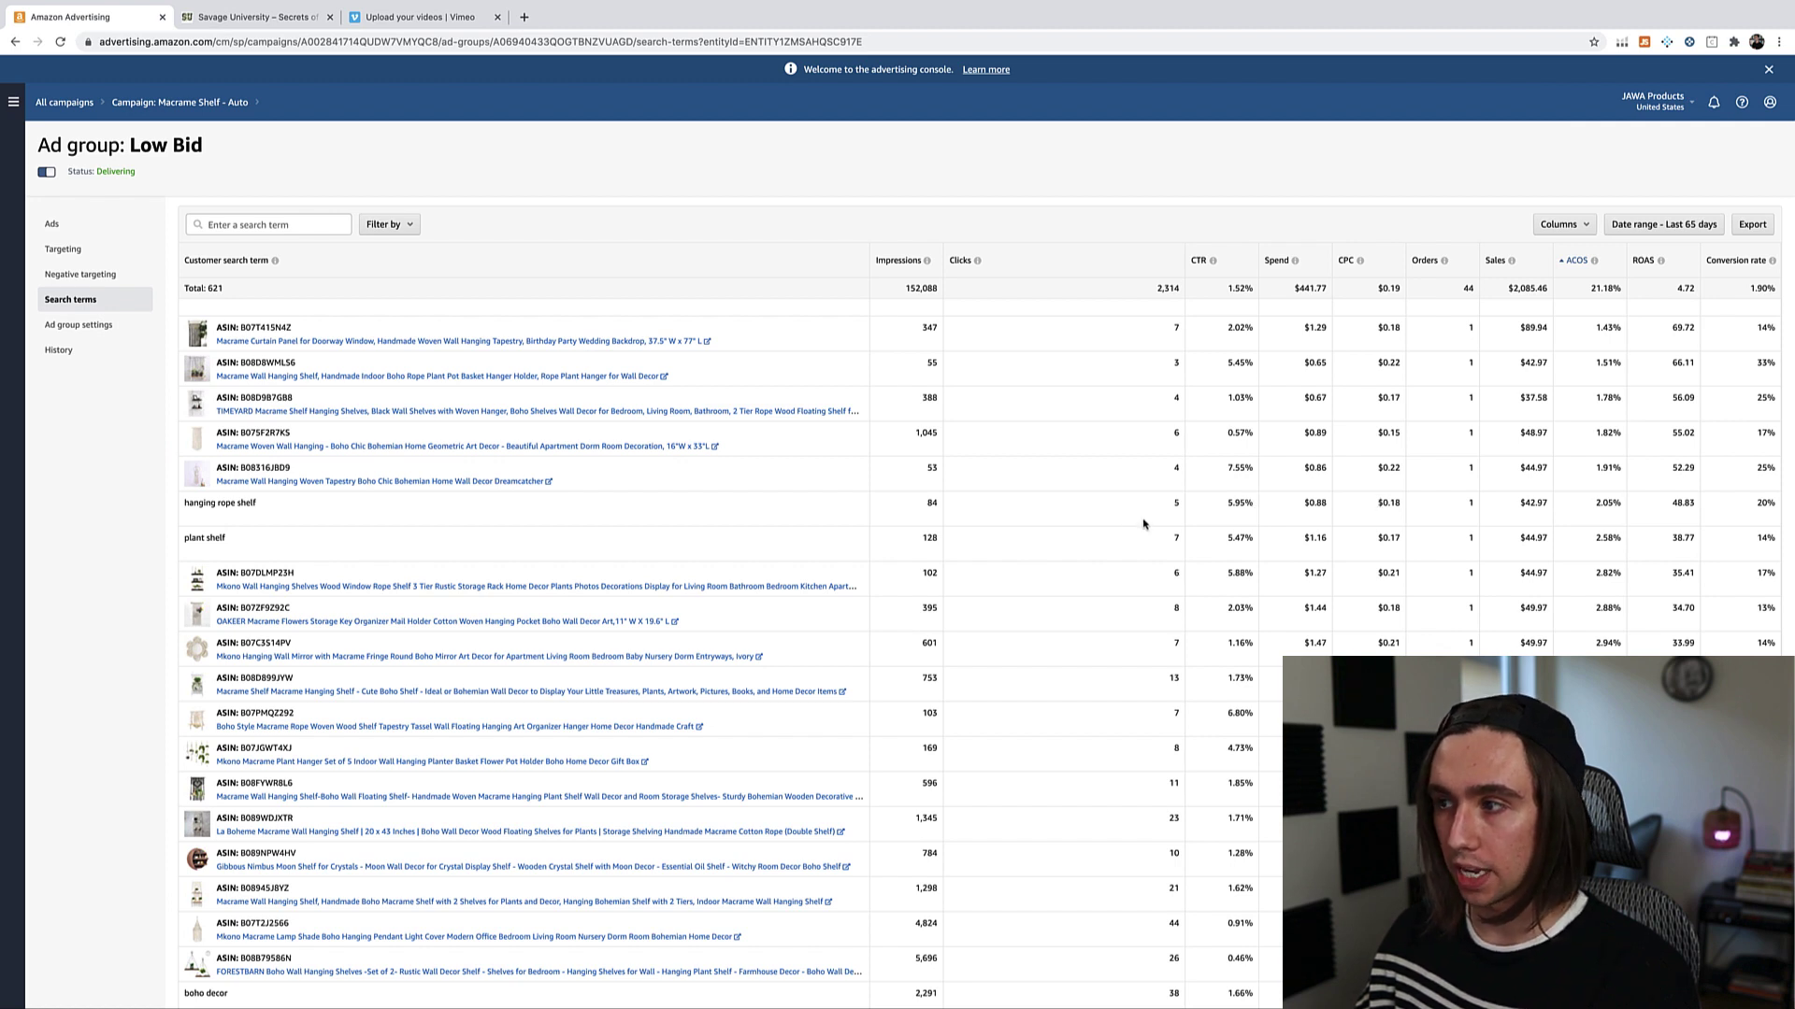
scroll(1384, 355, "up", 1)
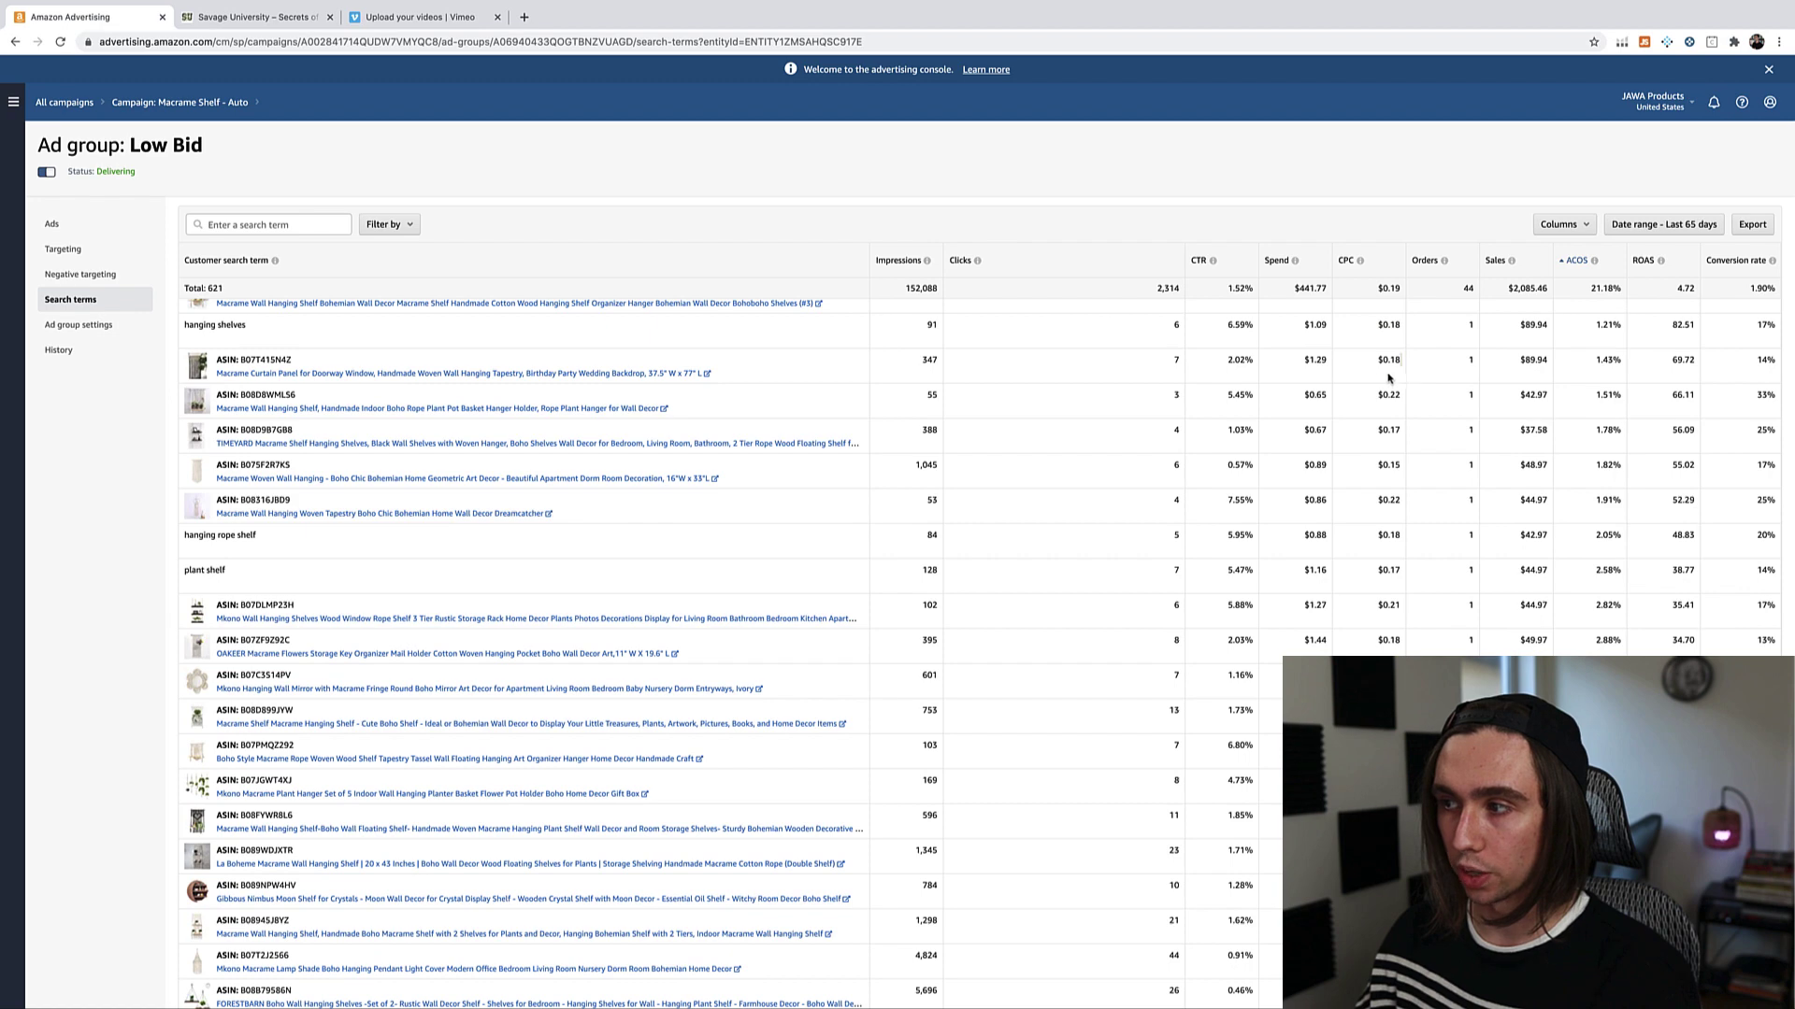
scroll(1371, 392, "down", 1)
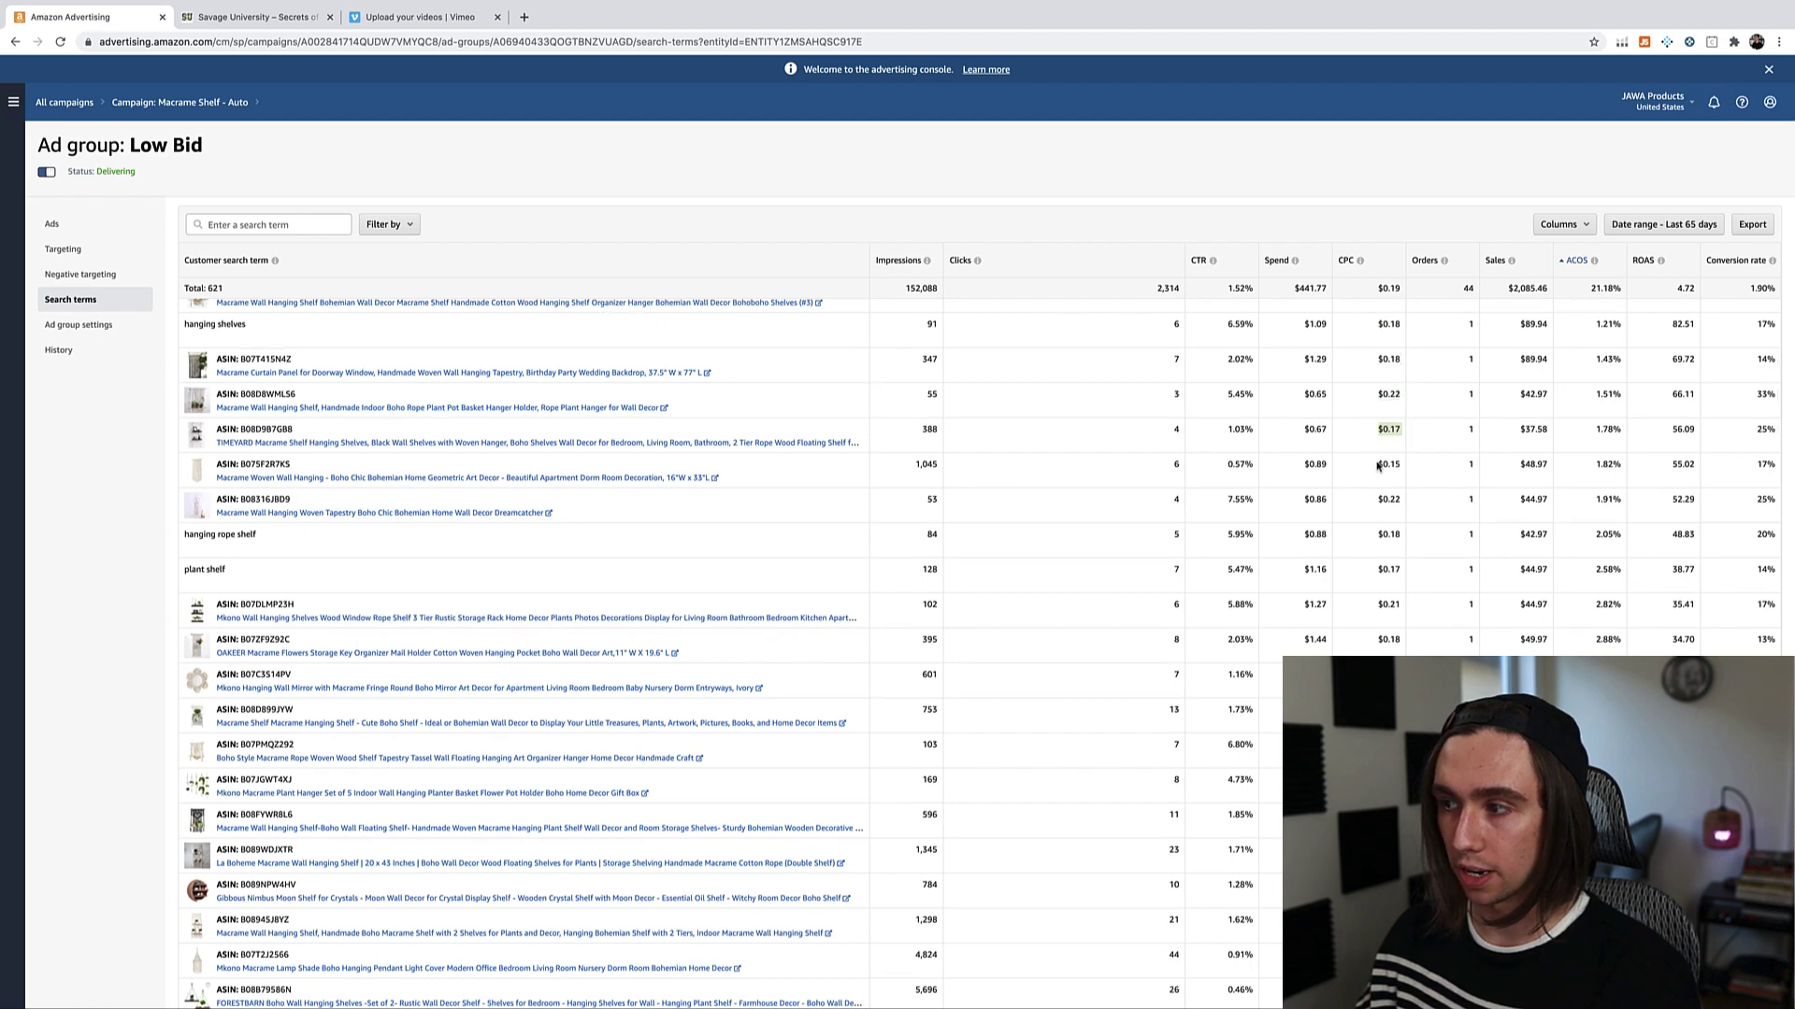
scroll(1374, 501, "down", 1)
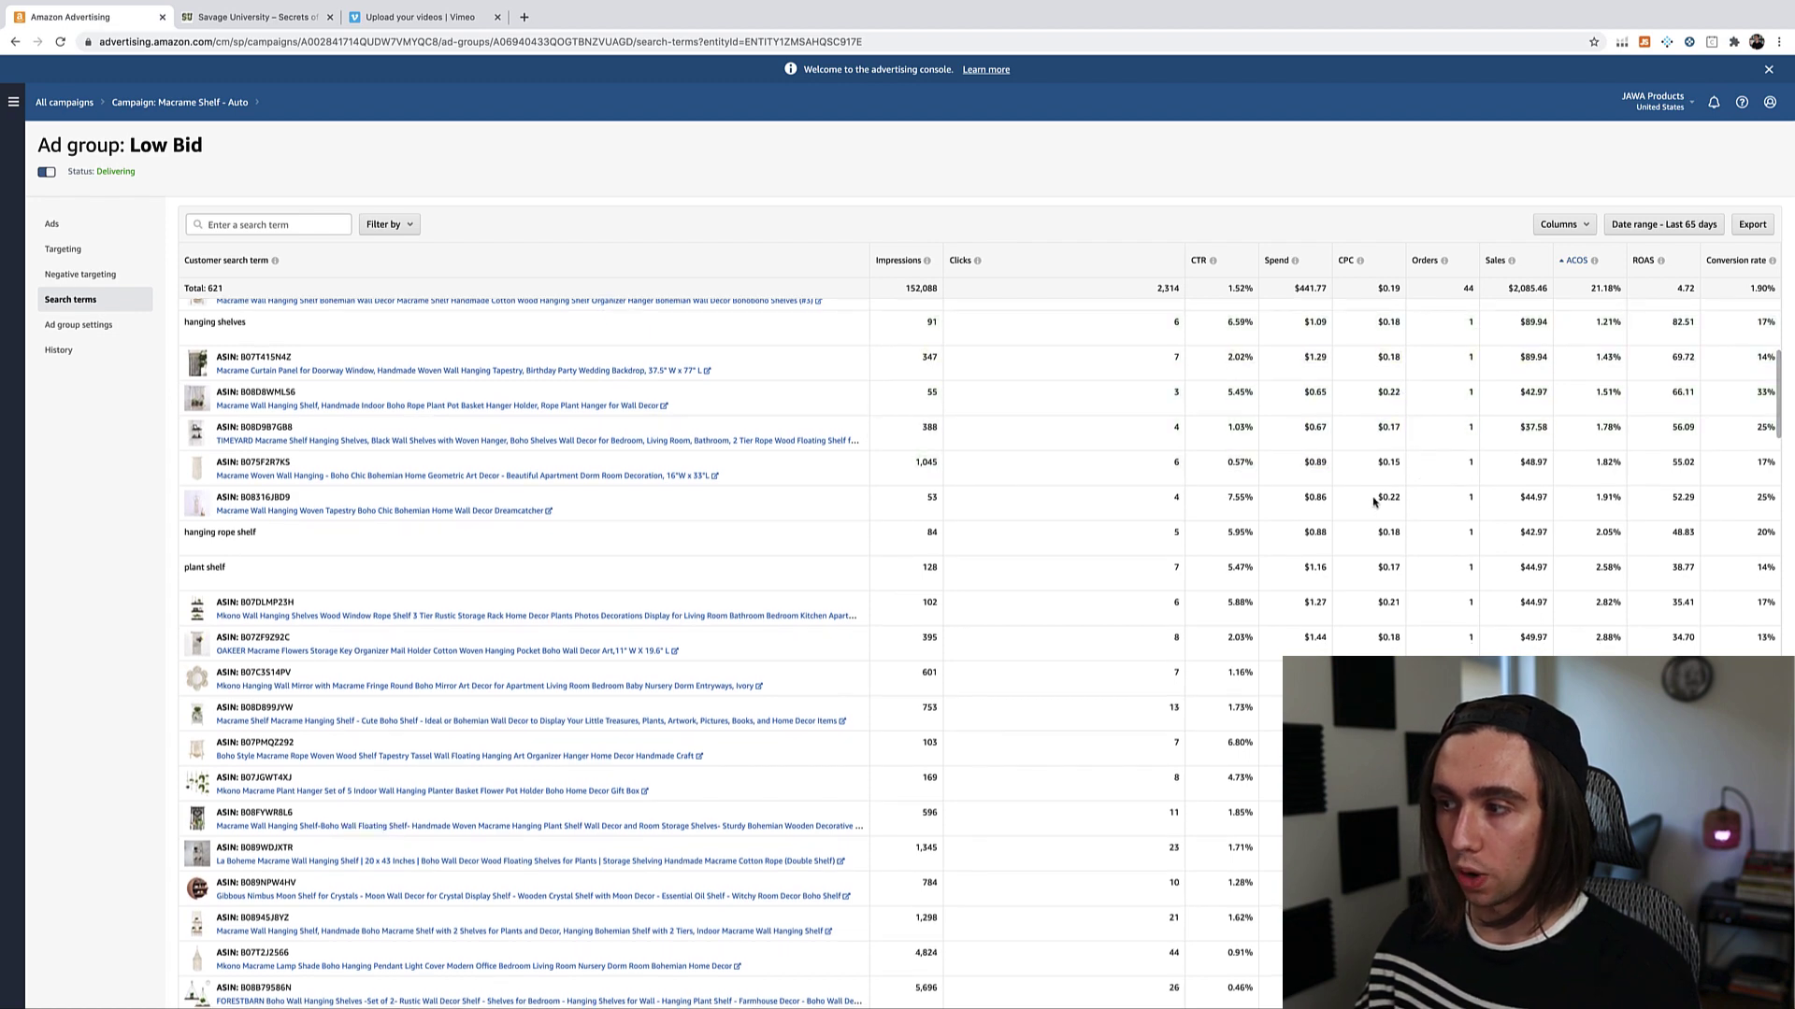
left_click(1567, 505)
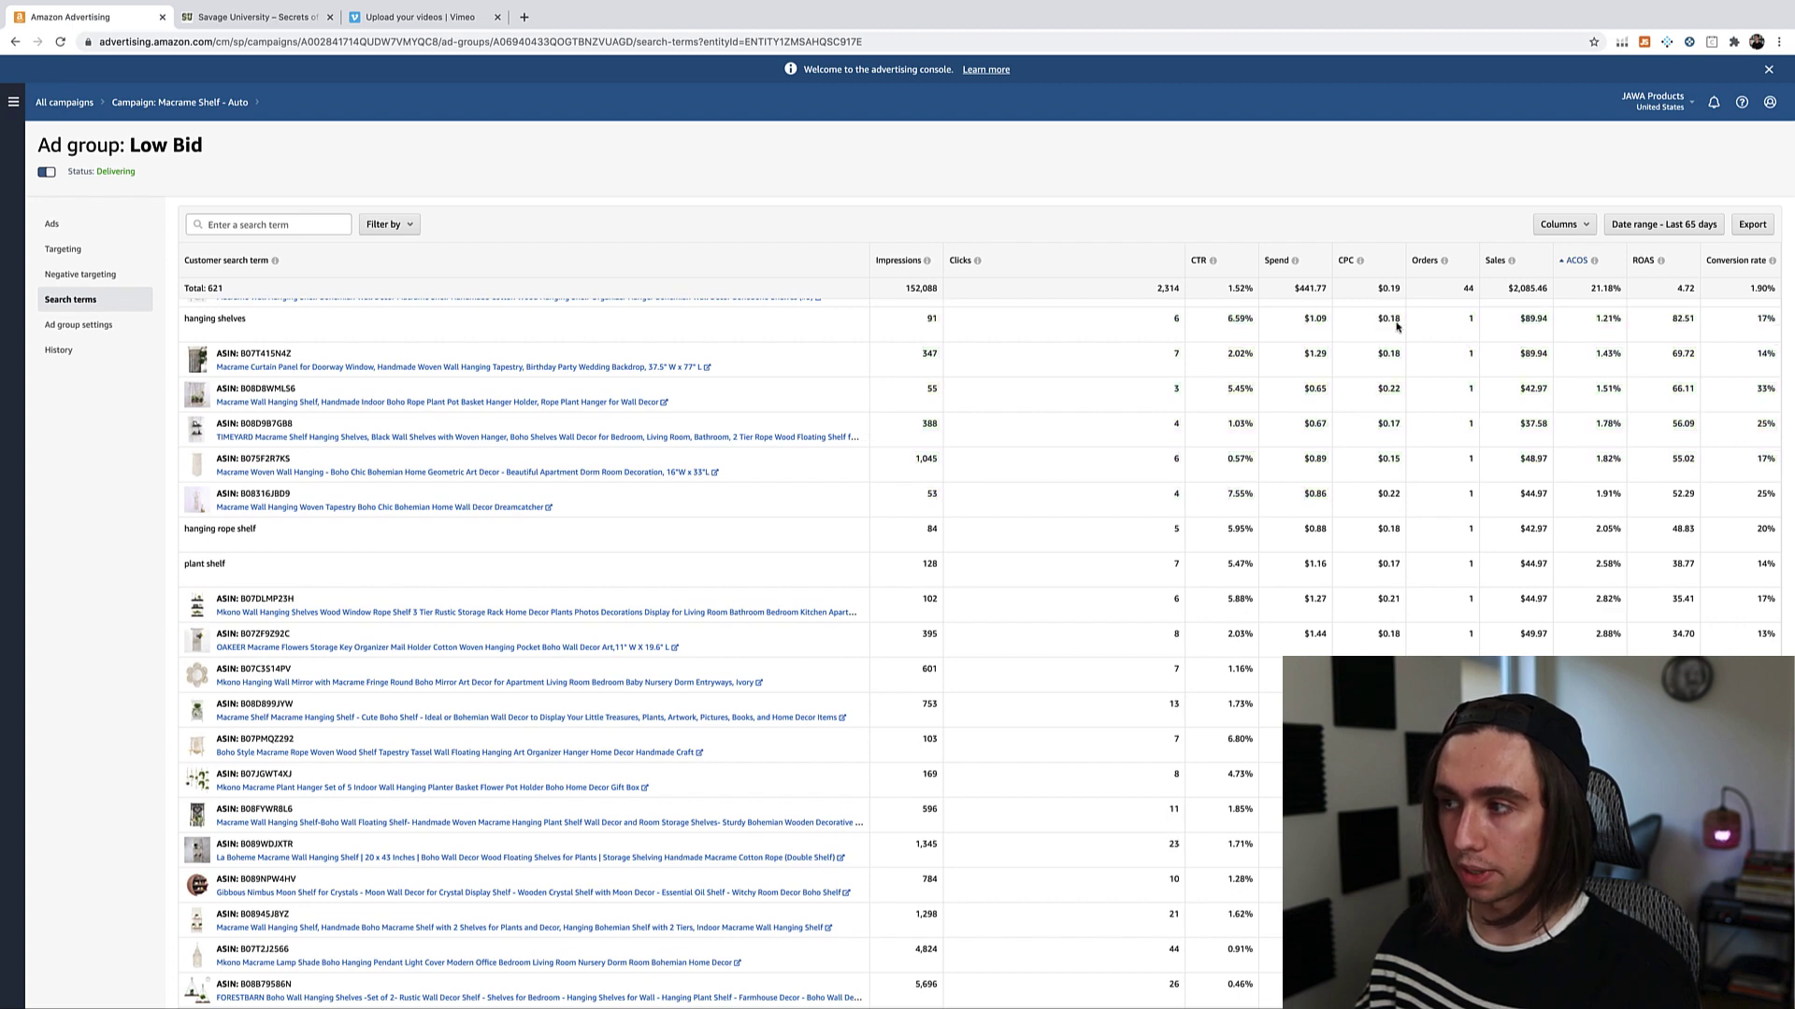
scroll(1215, 336, "up", 3)
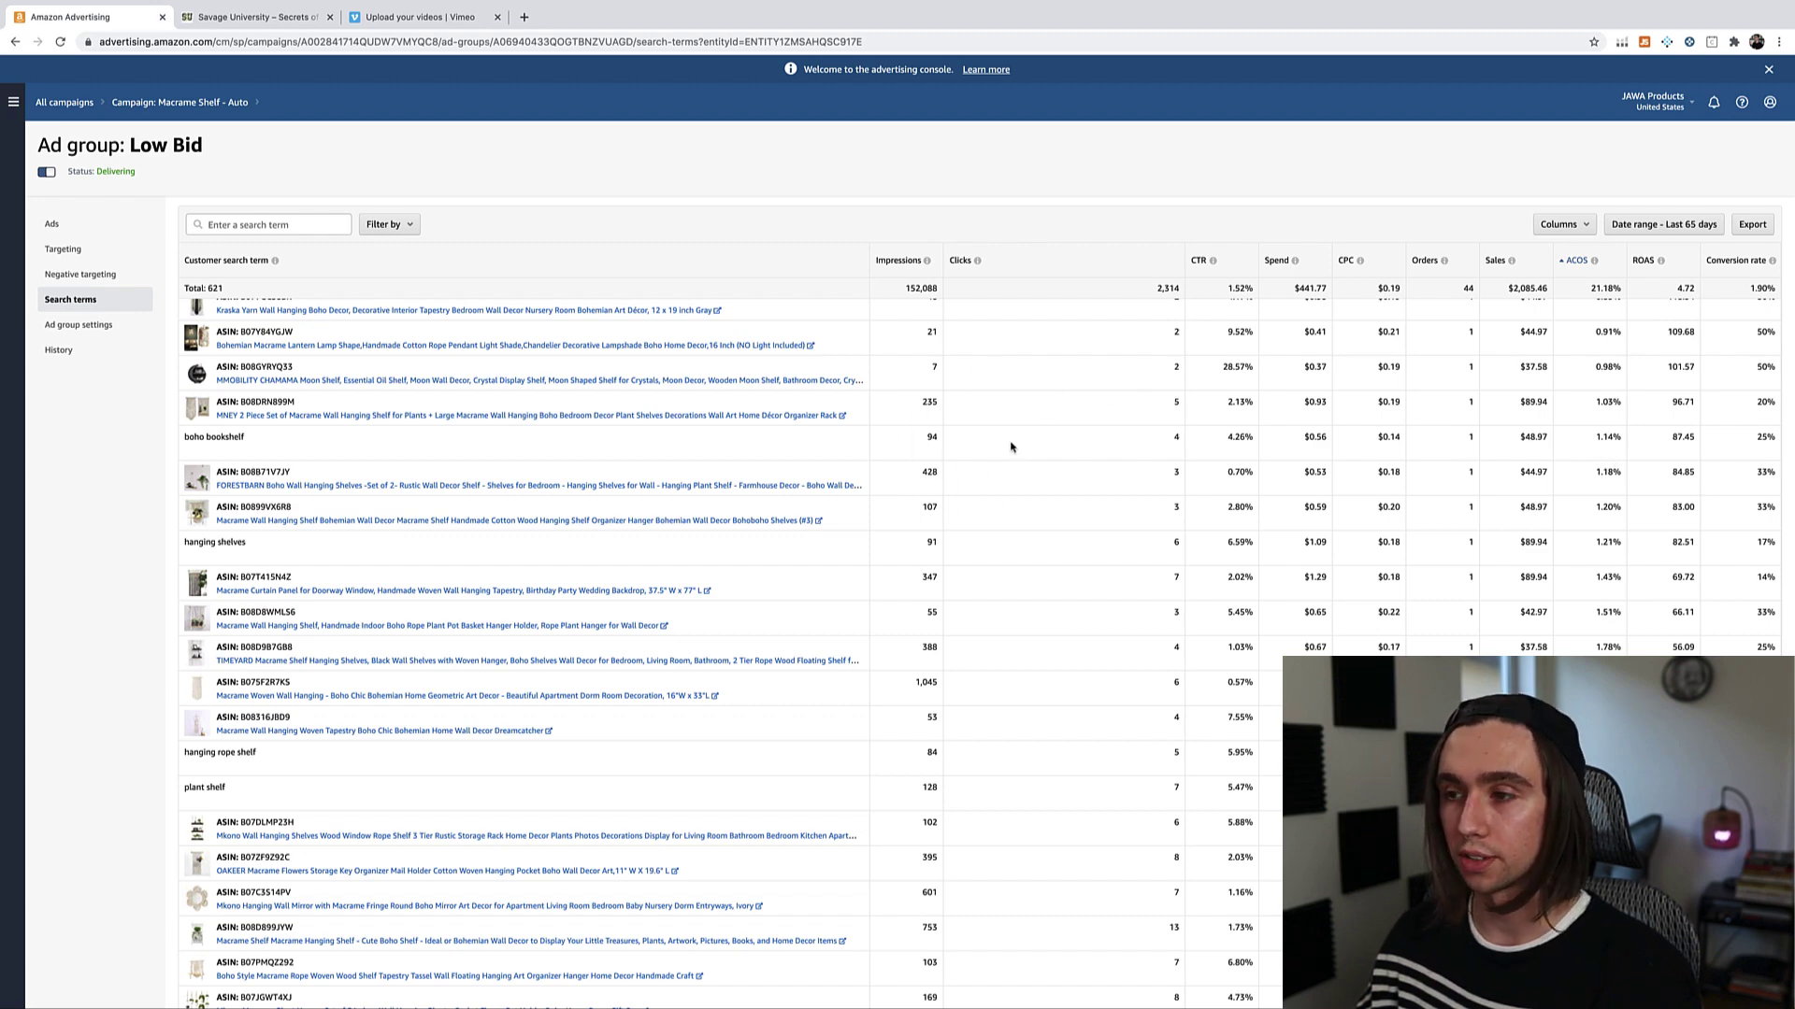
Step: Export the search-terms report and open Sponsored_Products_adgroup_search_terms_Nov_2_2020 CSV in Numbers
scroll(952, 476, "up", 1)
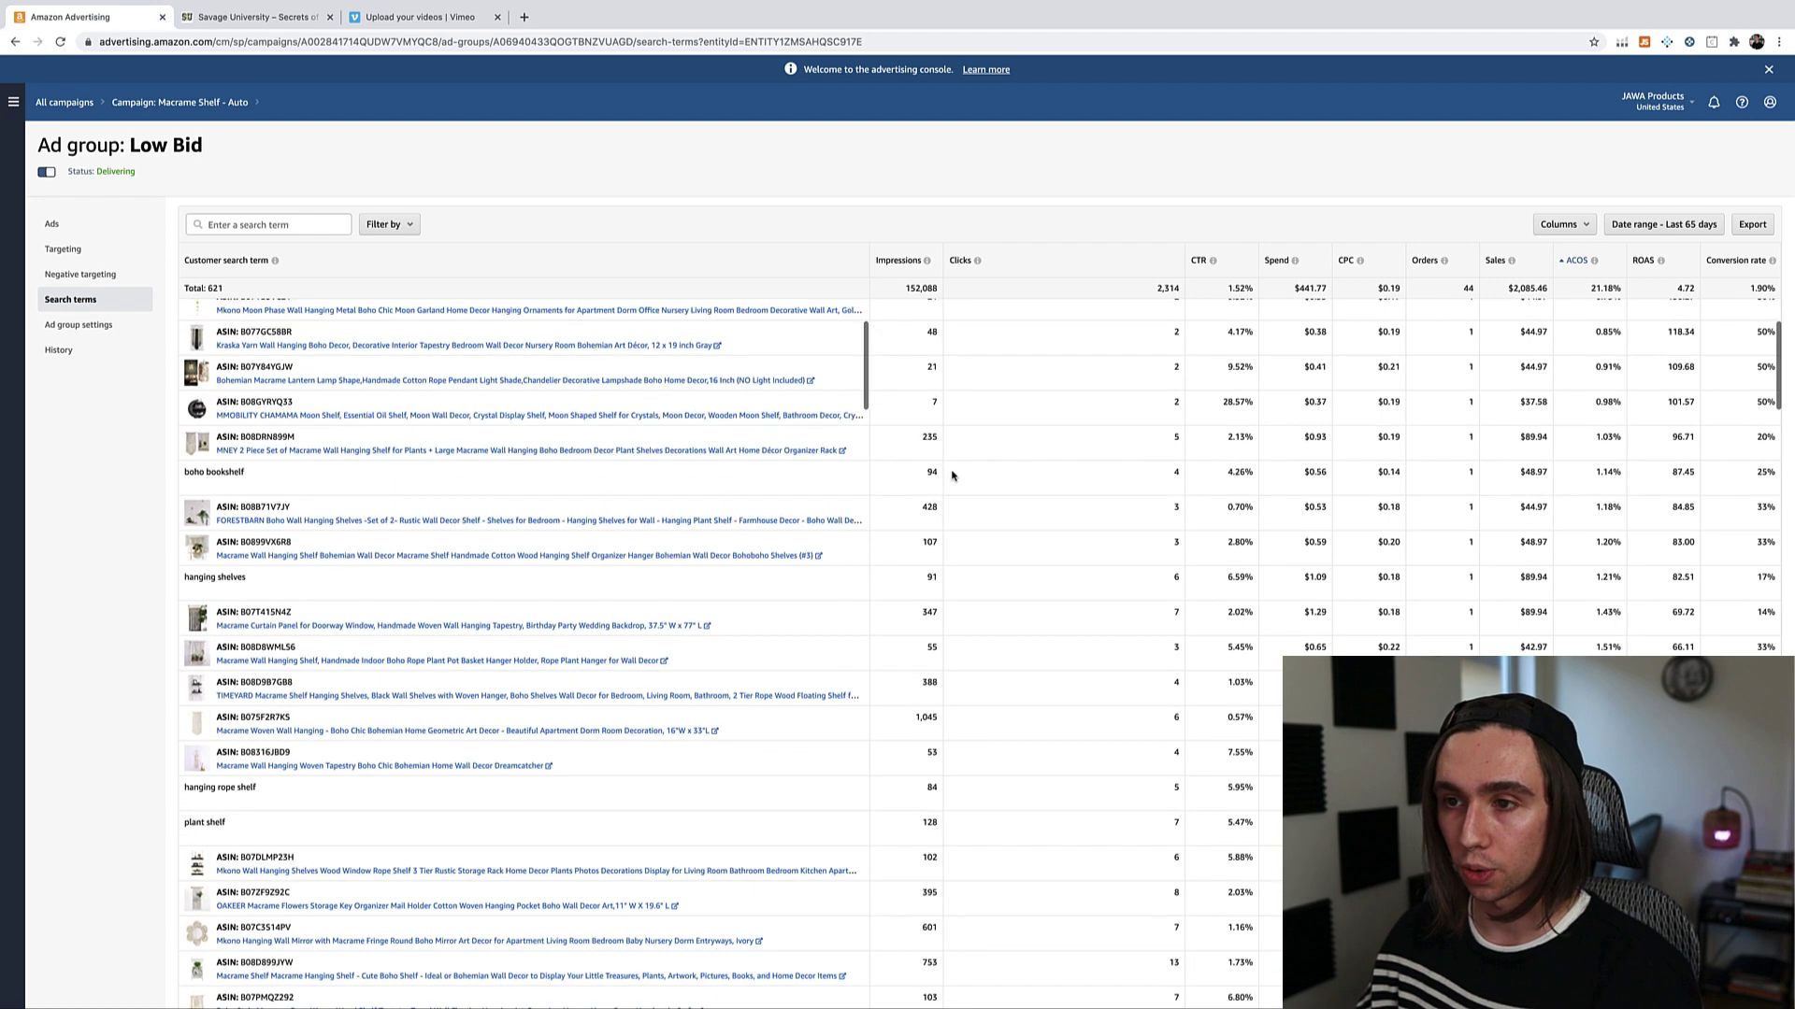
scroll(951, 476, "up", 2)
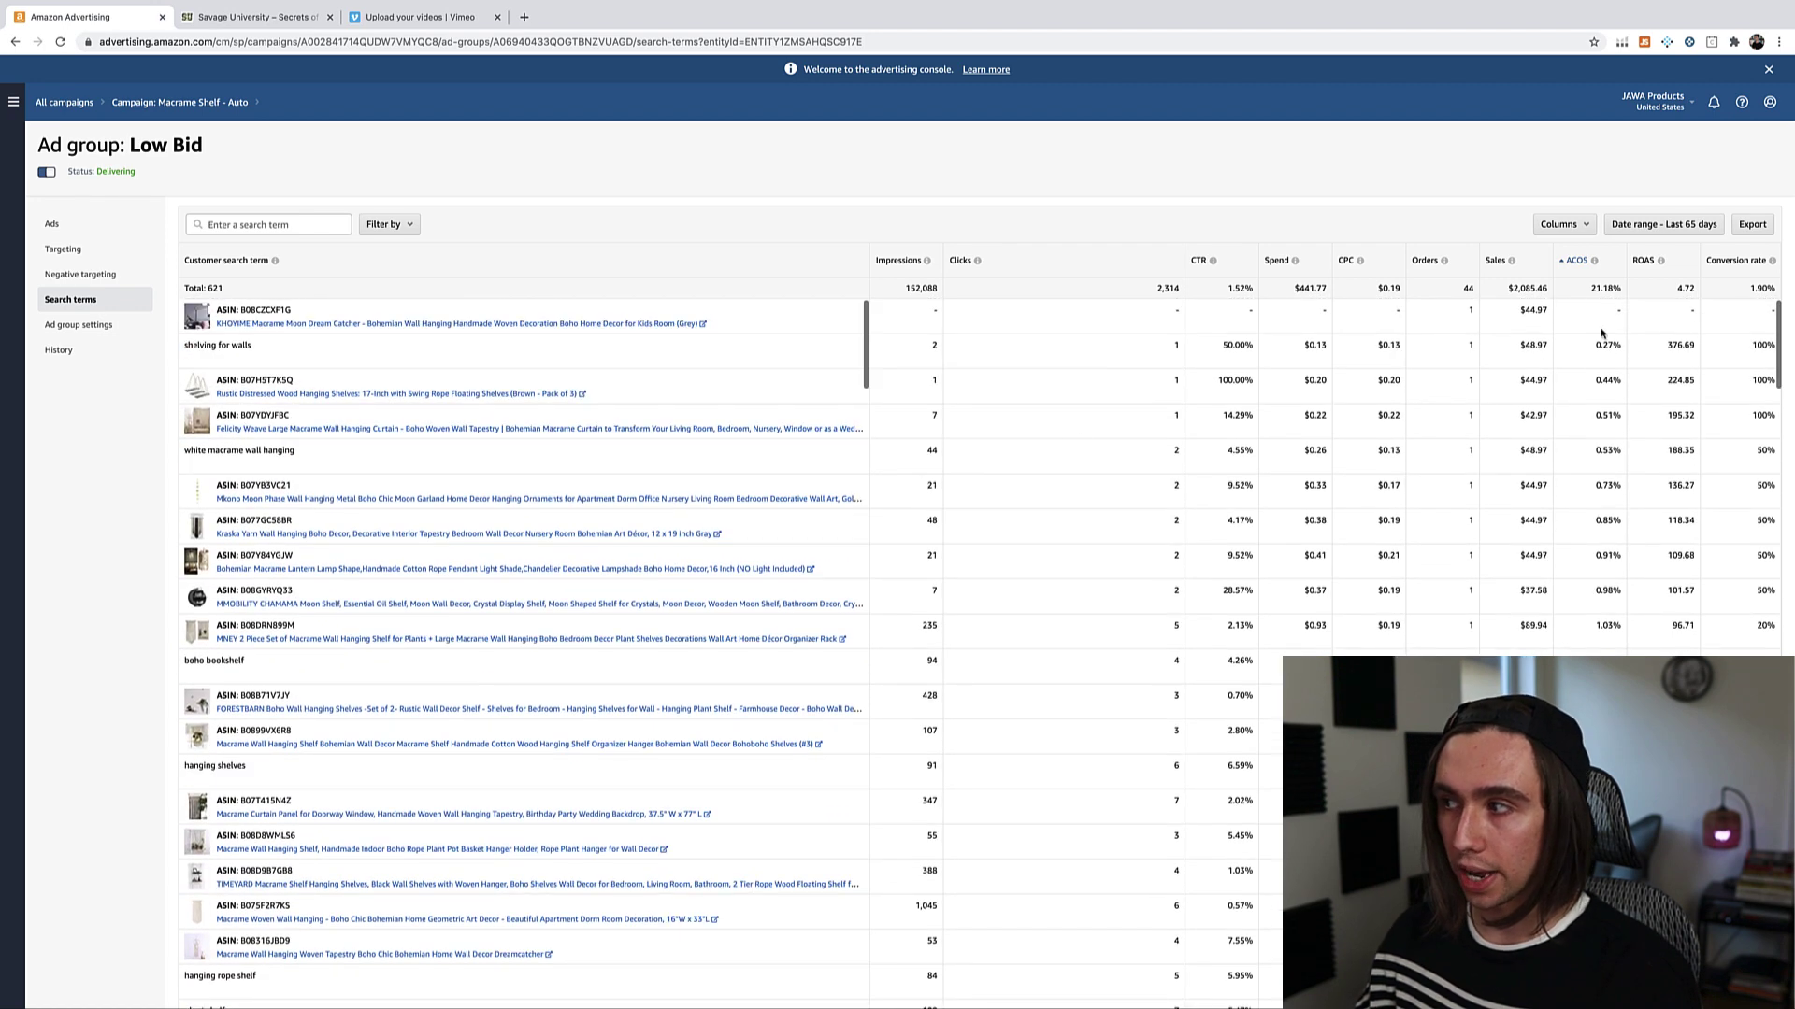
left_click(1752, 225)
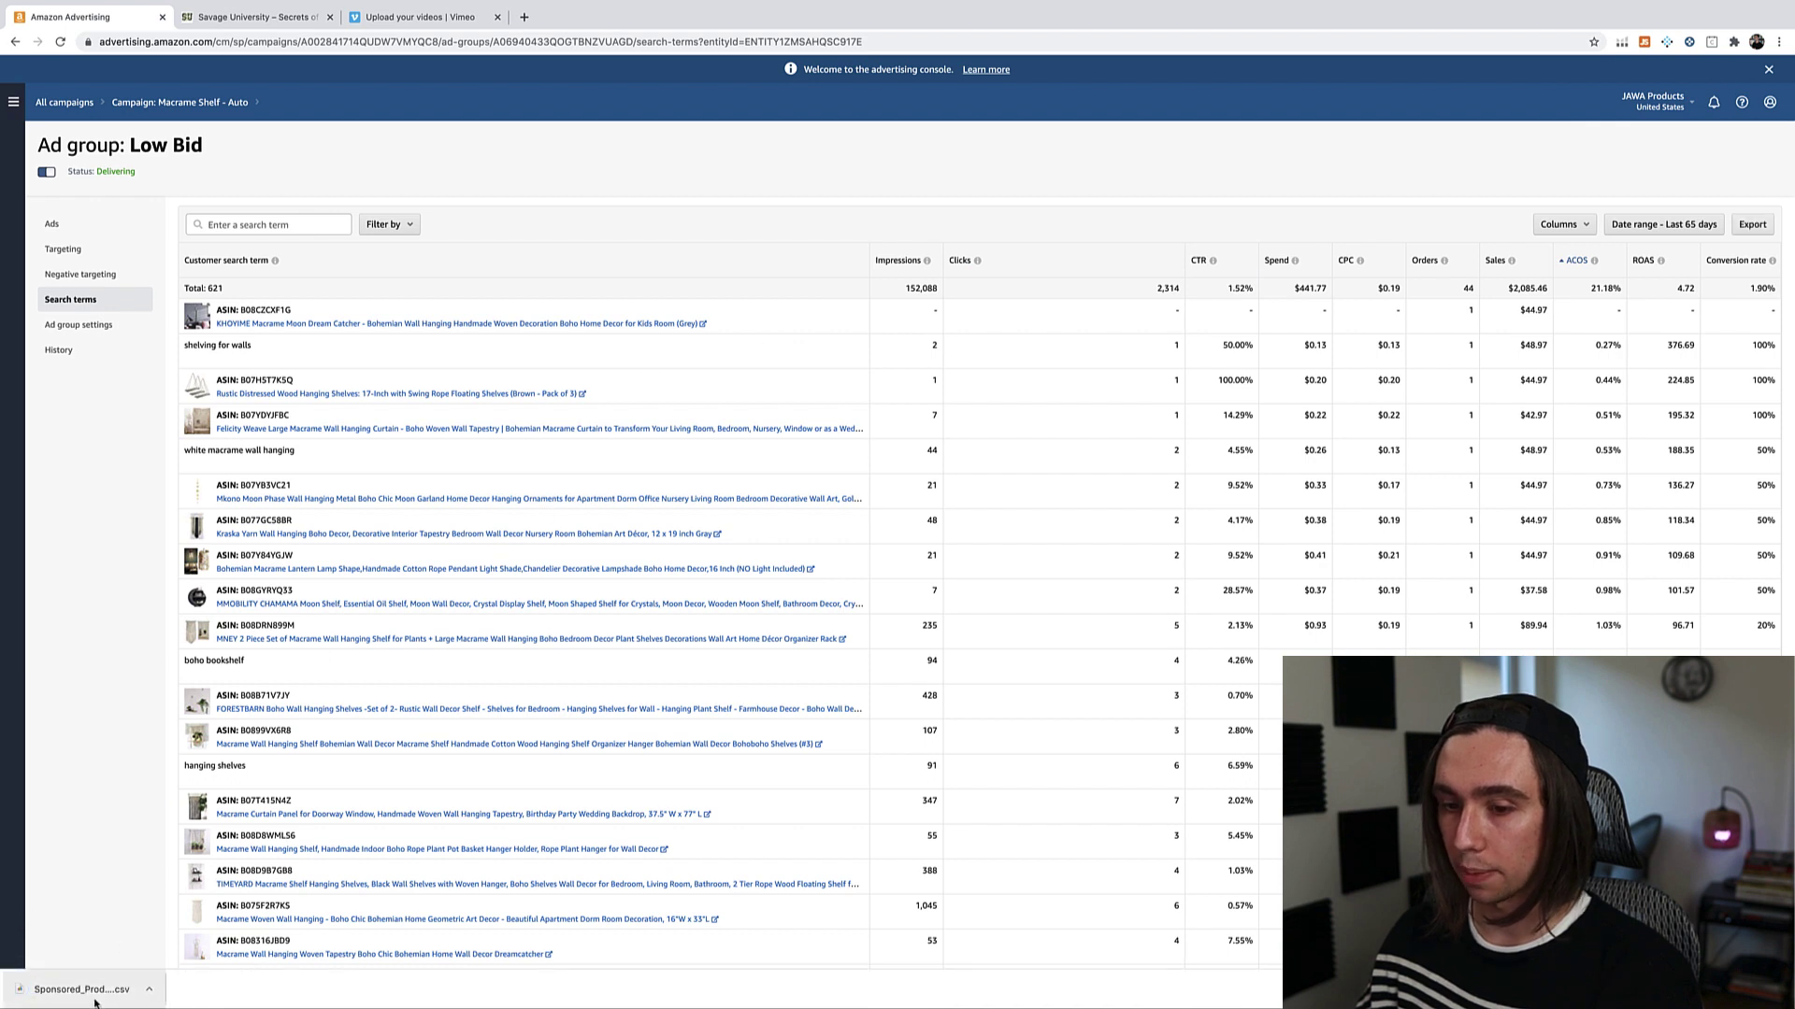
left_click(95, 1001)
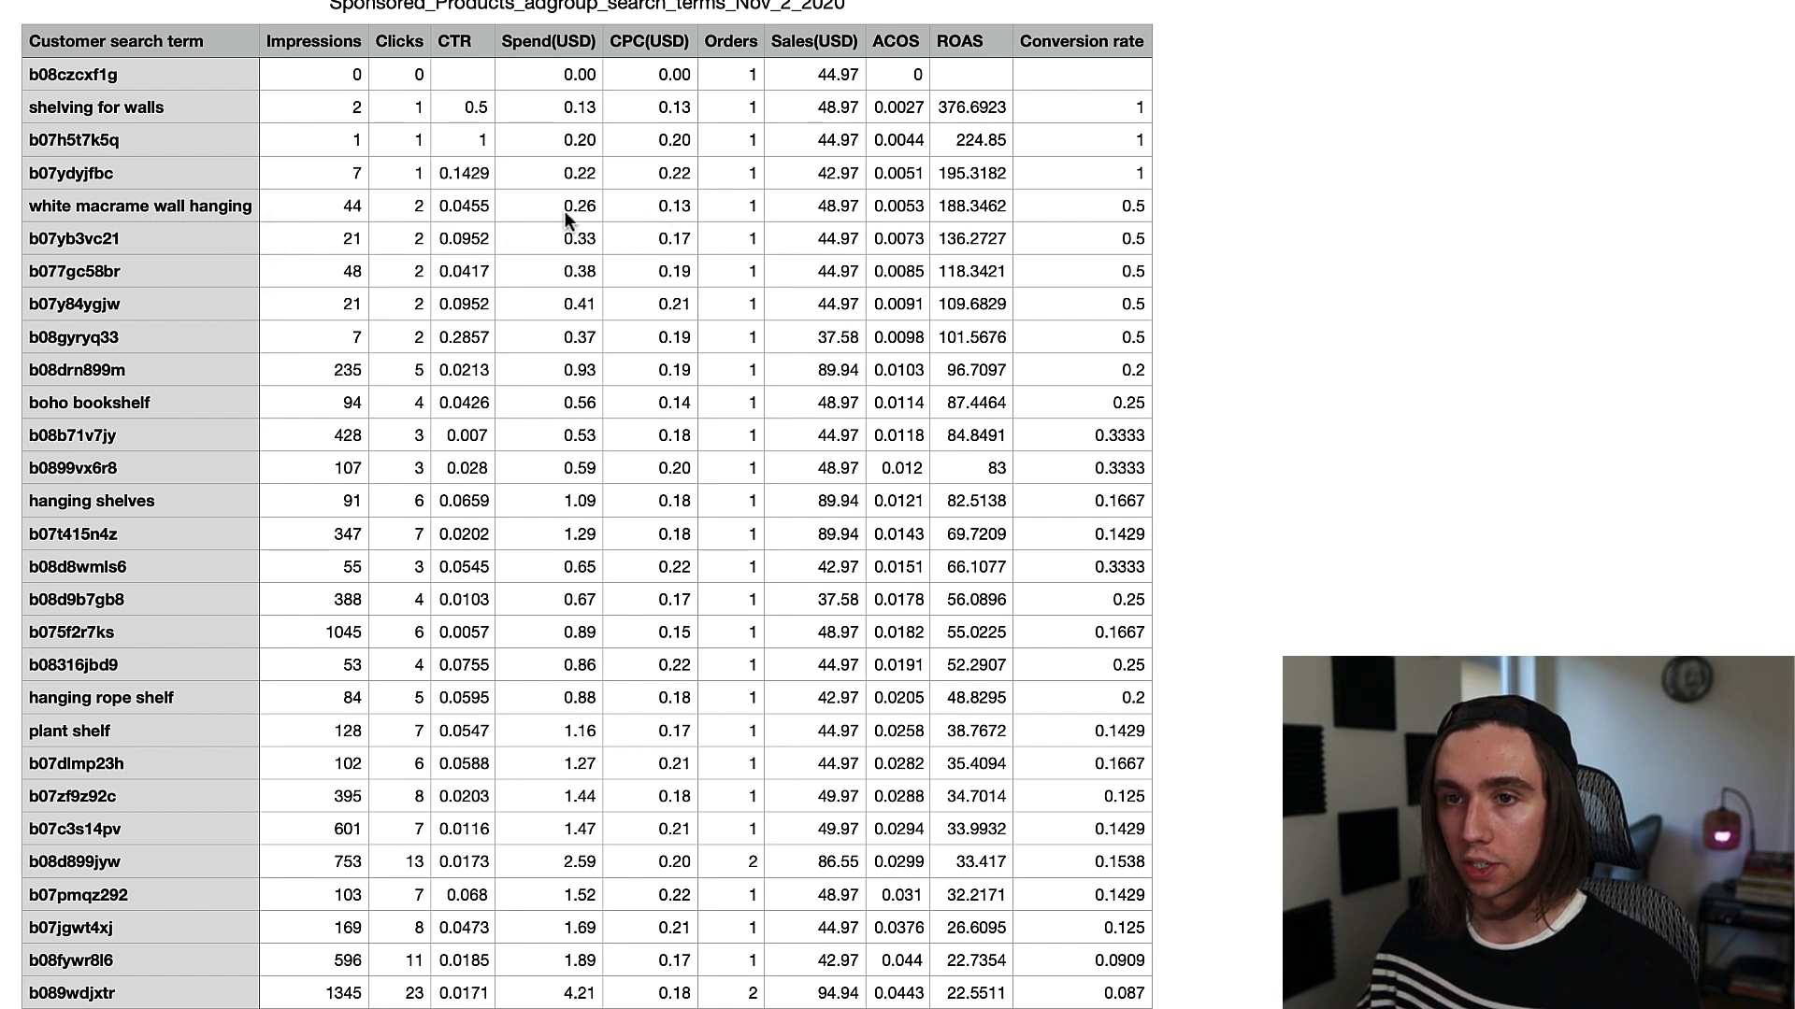
left_click(176, 210)
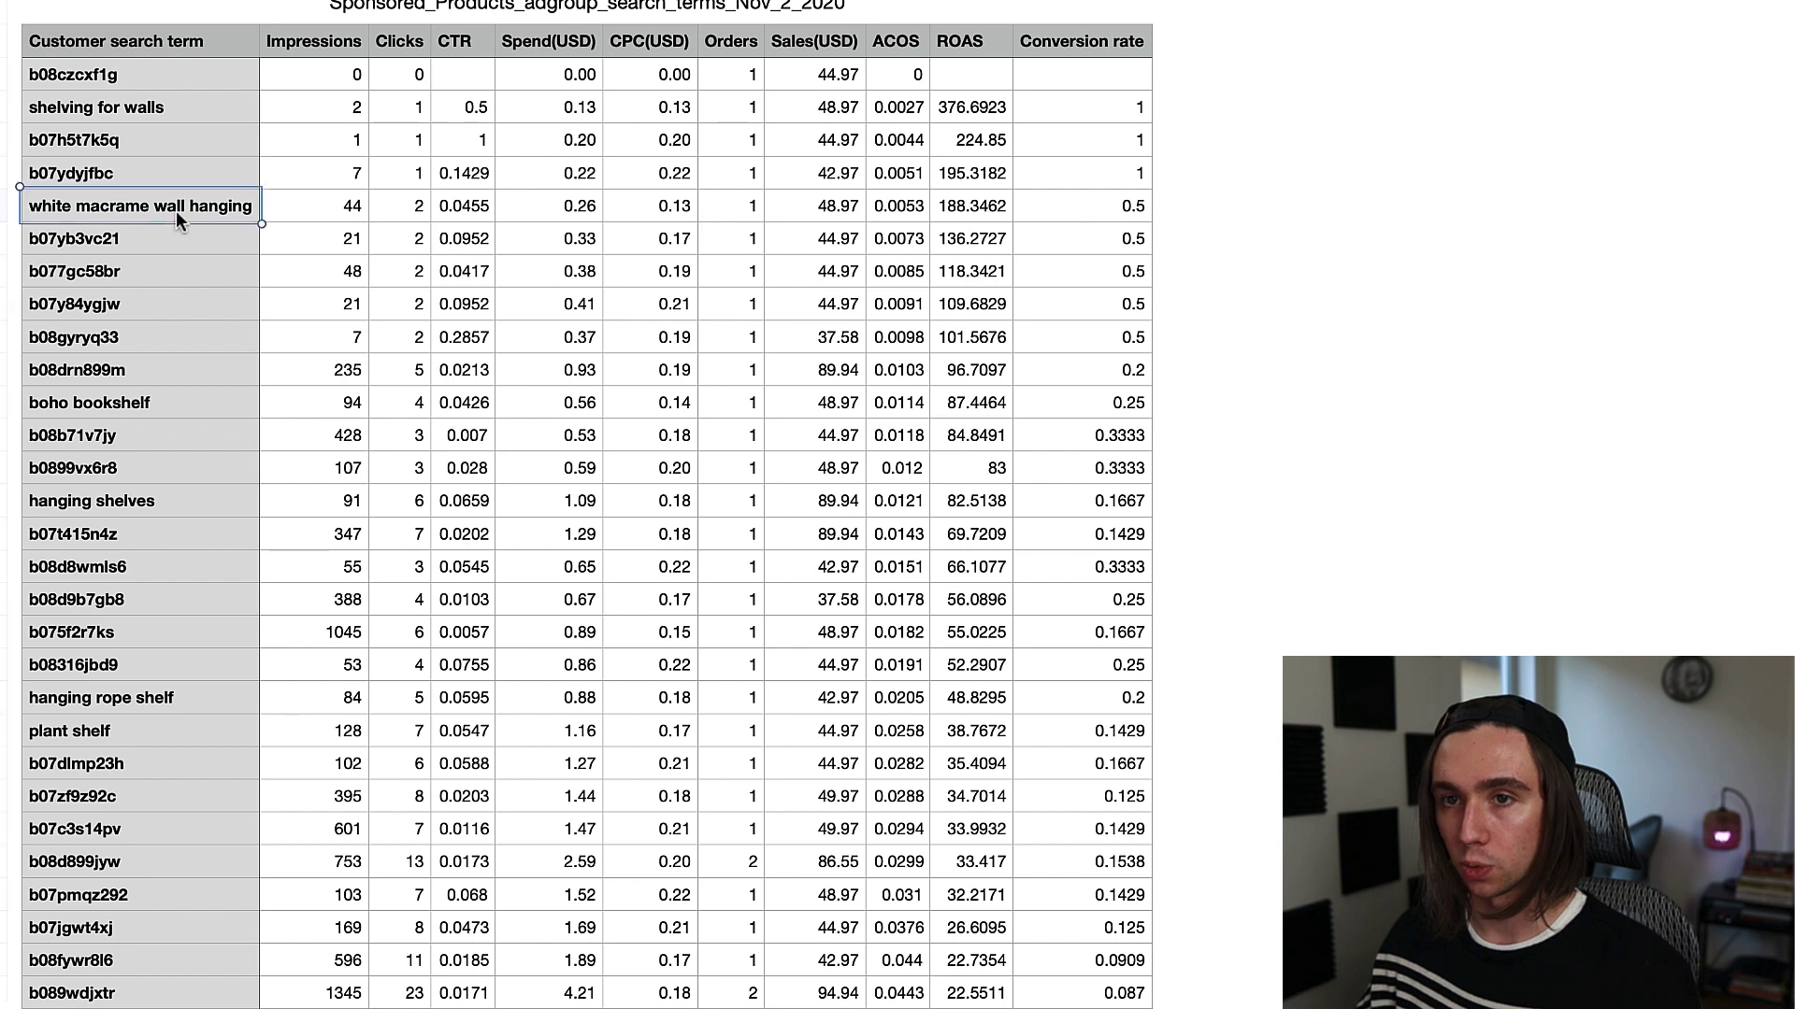
left_click(170, 105)
left_click(123, 415)
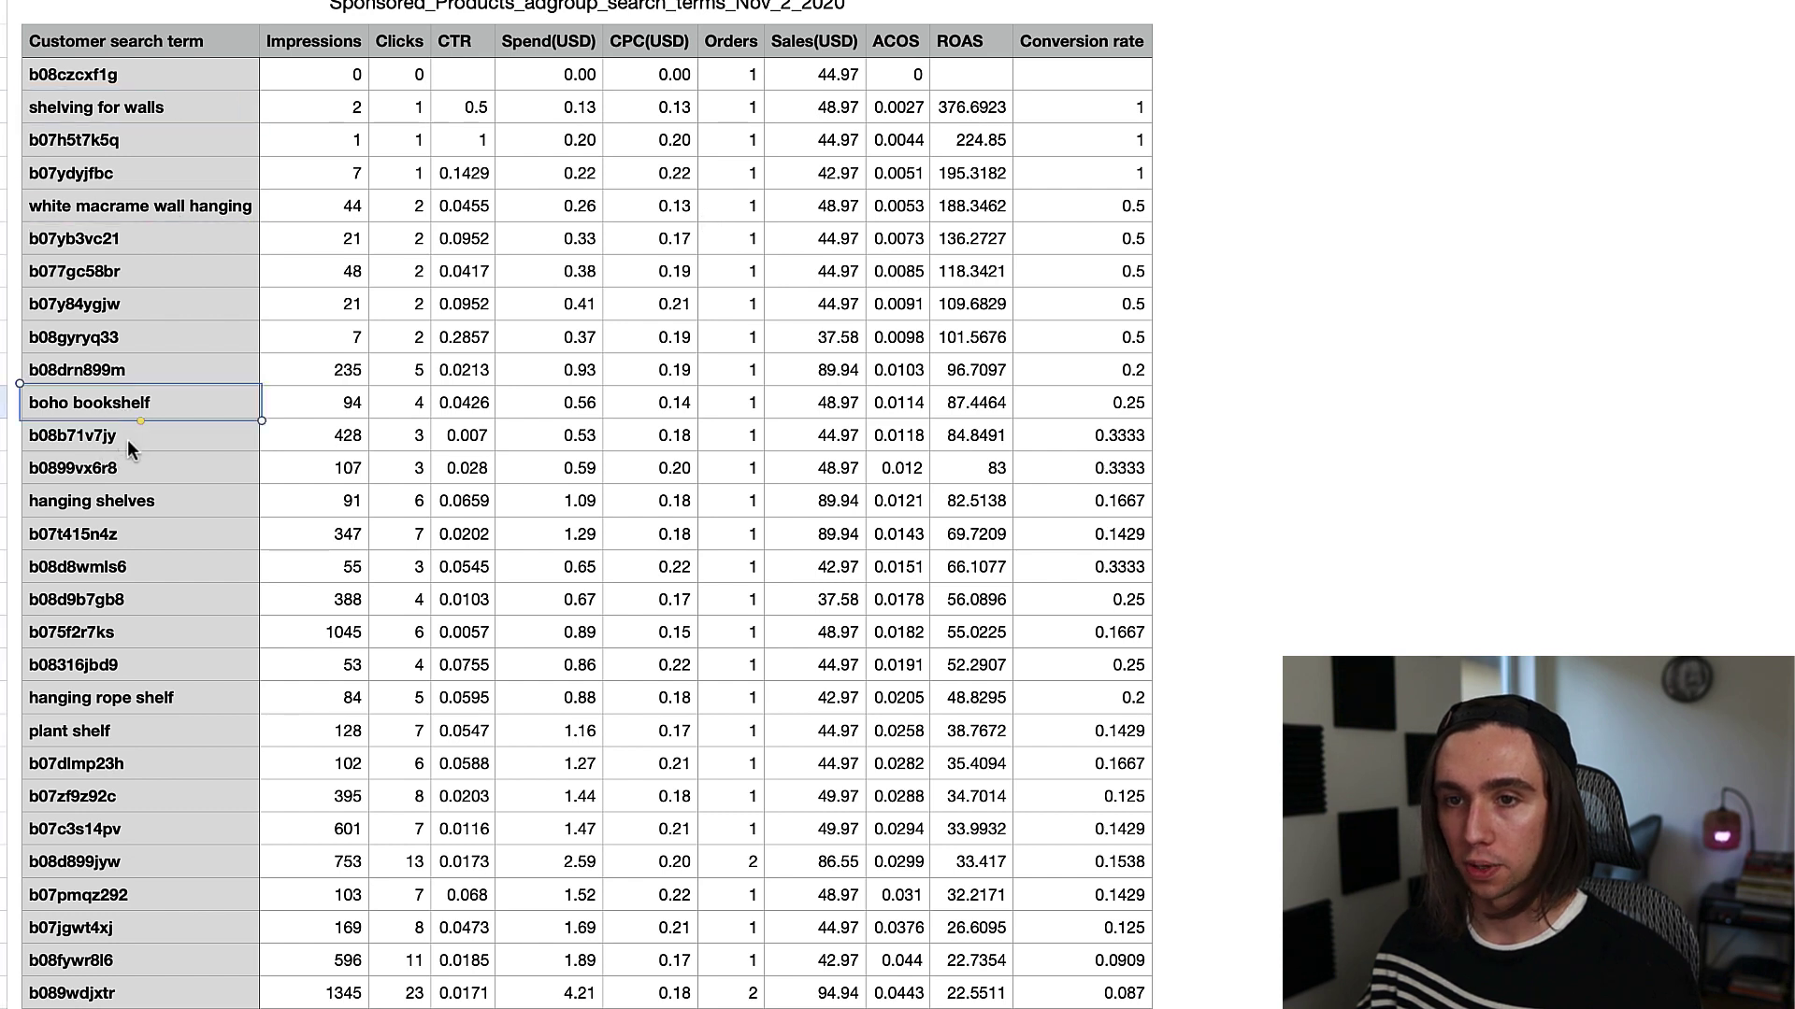
left_click(139, 509)
left_click(124, 703)
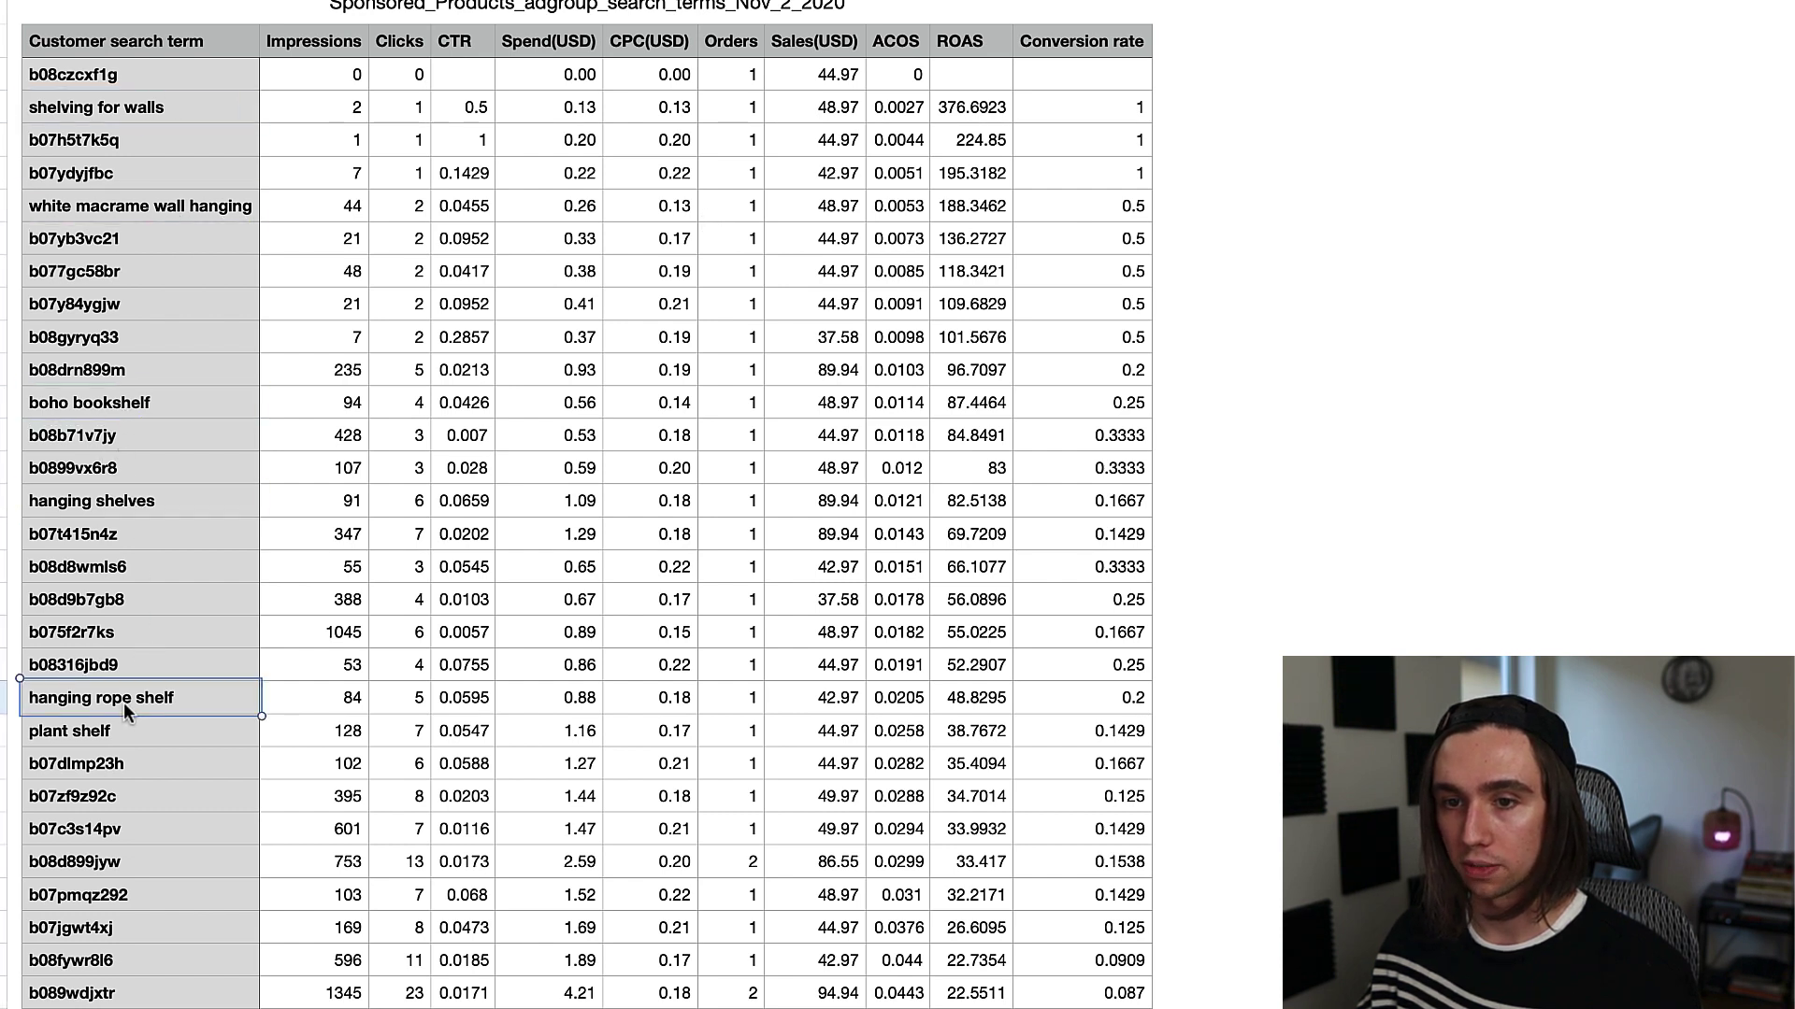
left_click(127, 731)
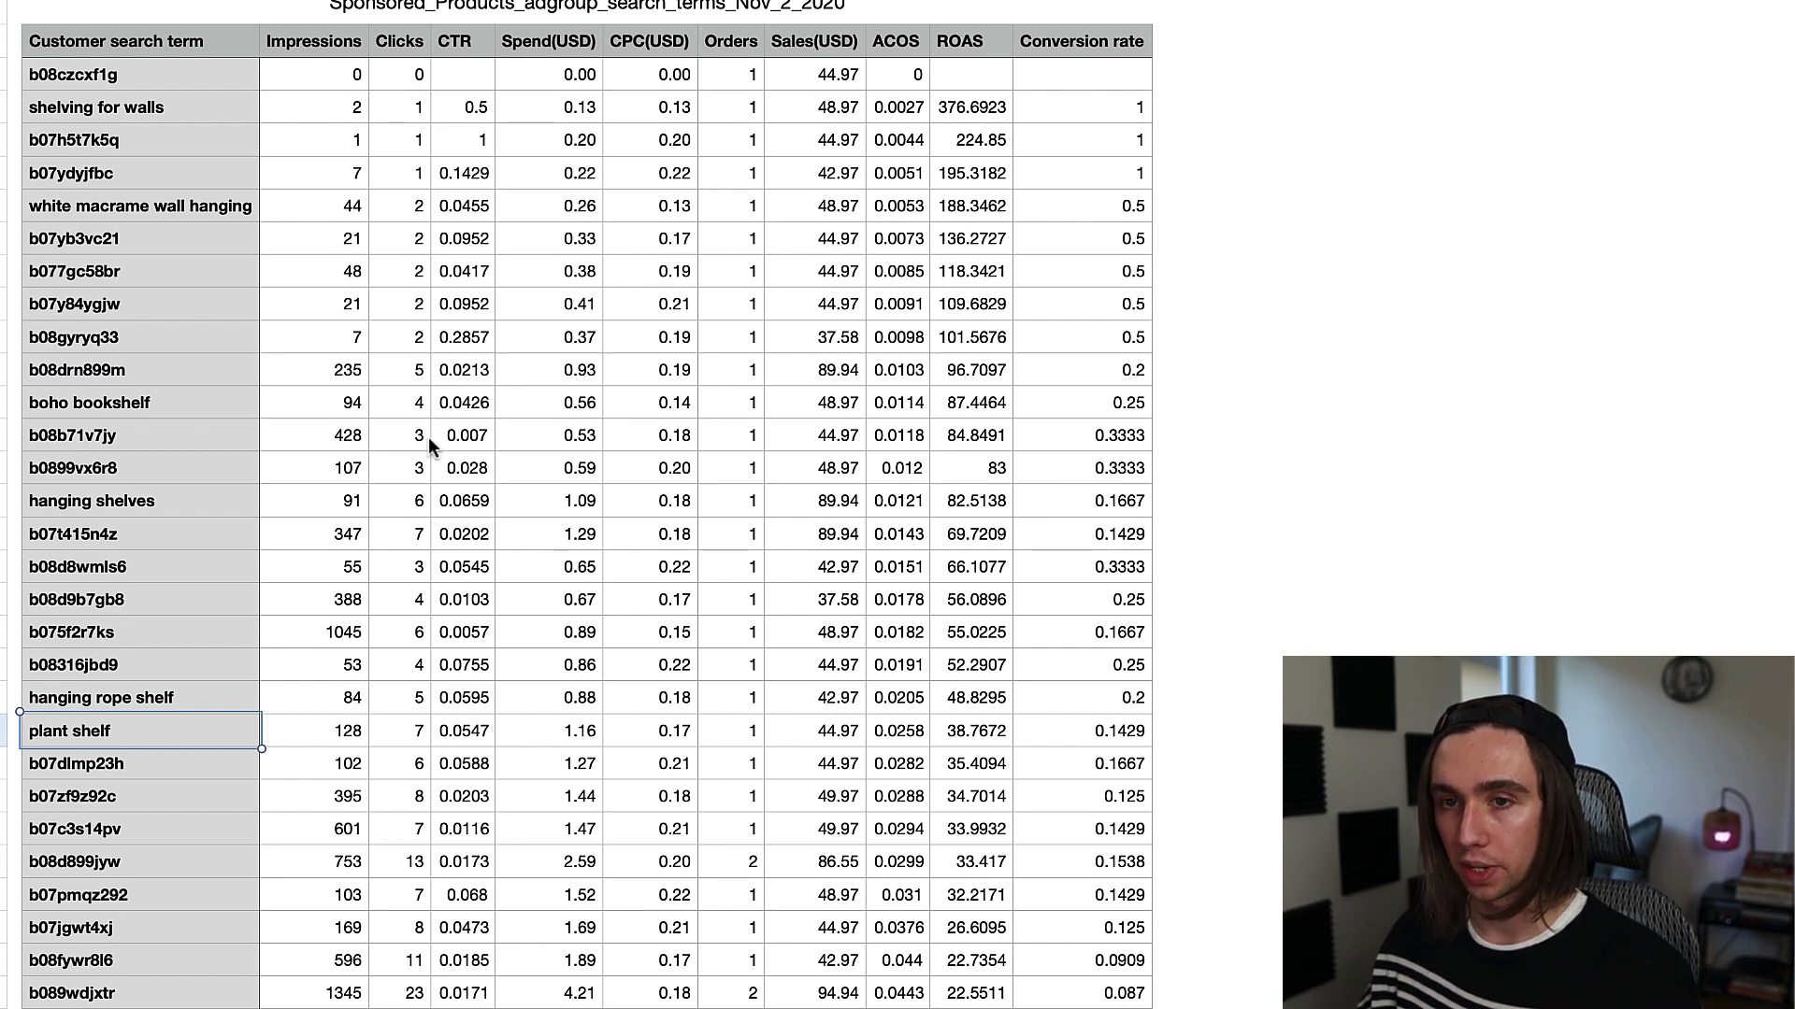
left_click_drag(87, 71, 93, 1000)
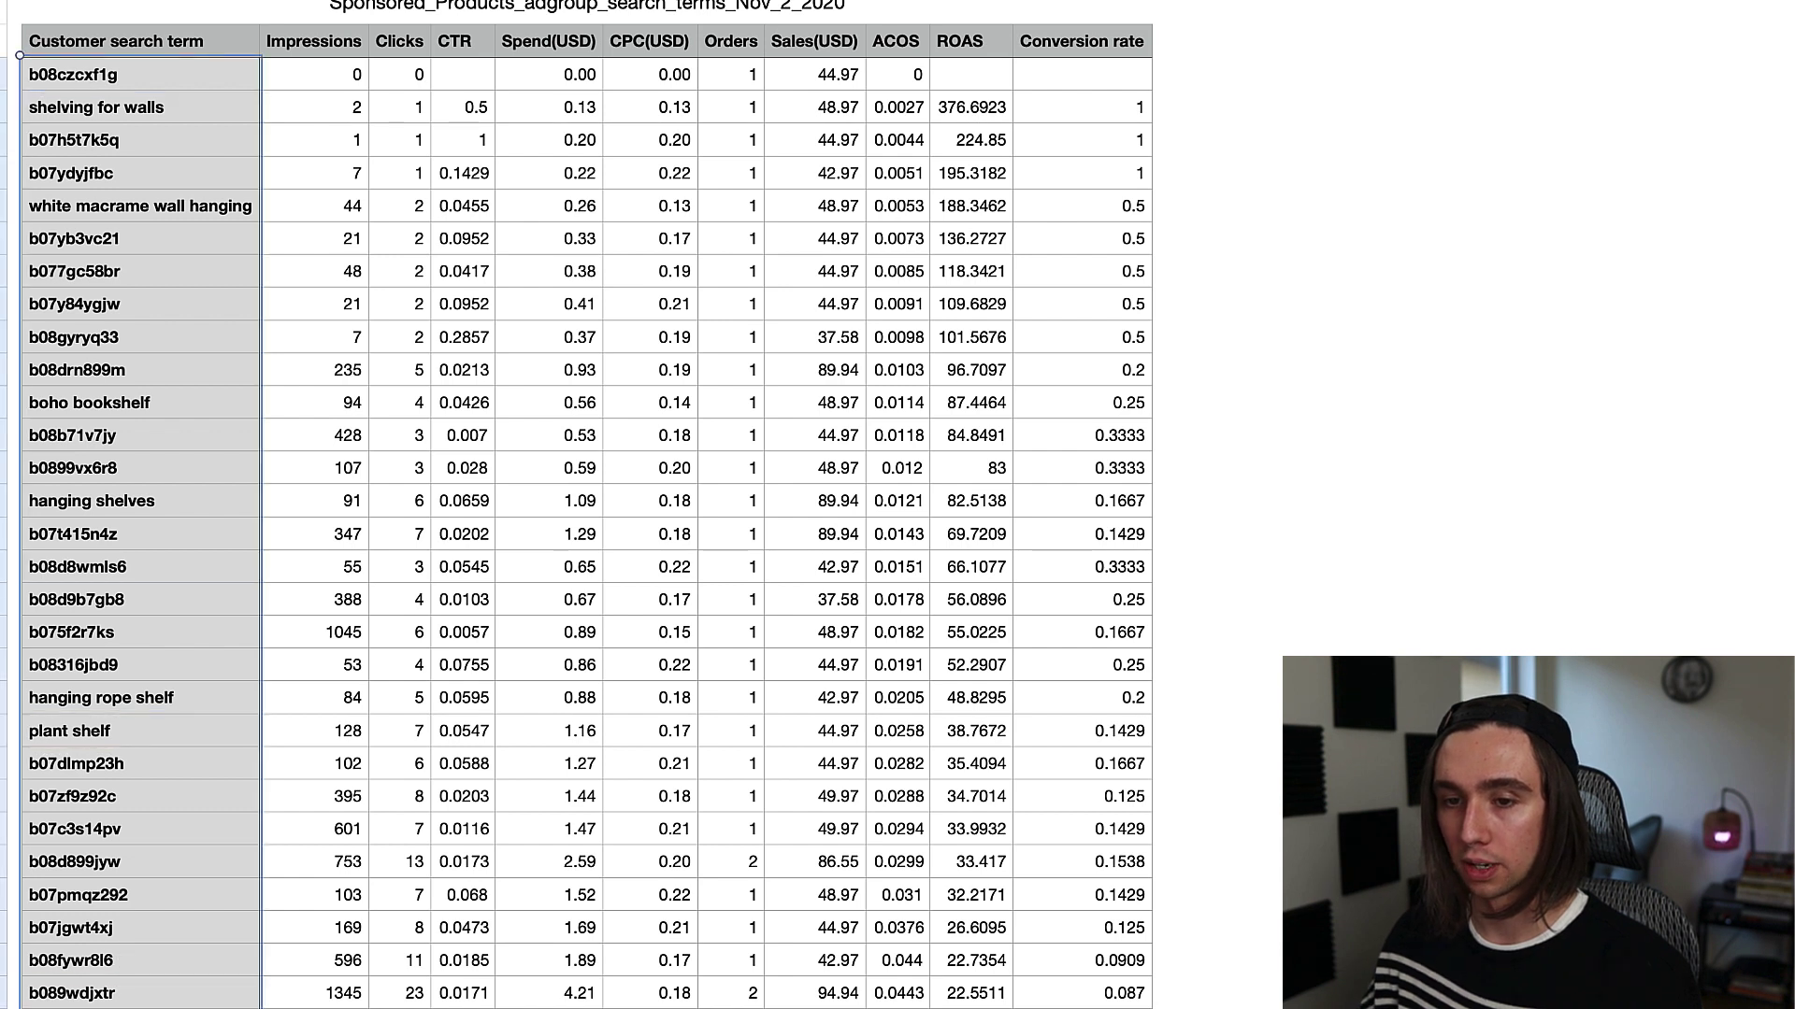
key("shift+Right")
key("shift+Right")
key("shift+Right")
key("shift+Right")
key("shift+Right")
key("shift+Right")
key("shift+Right")
key("shift+Right")
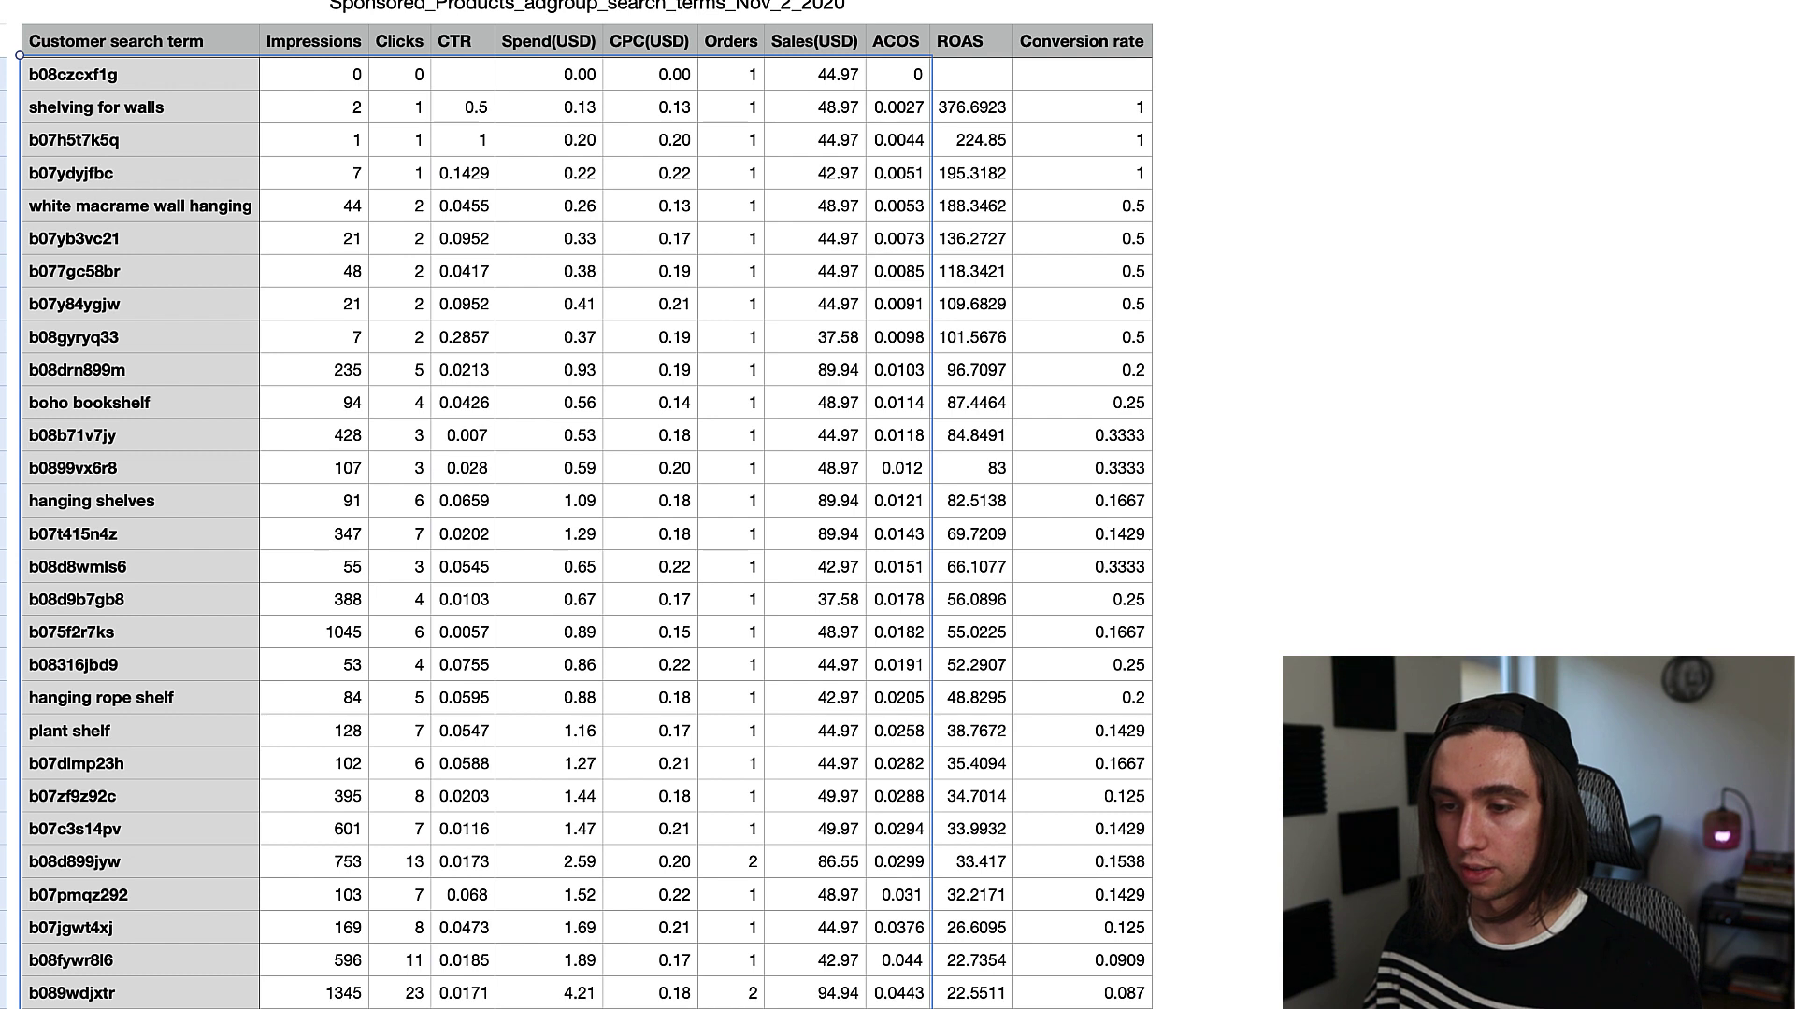
key("shift+Left")
key("shift+Left")
key("shift+Left")
key("shift+Left")
key("shift+Left")
key("shift+Left")
key("shift+Left")
key("shift+Left")
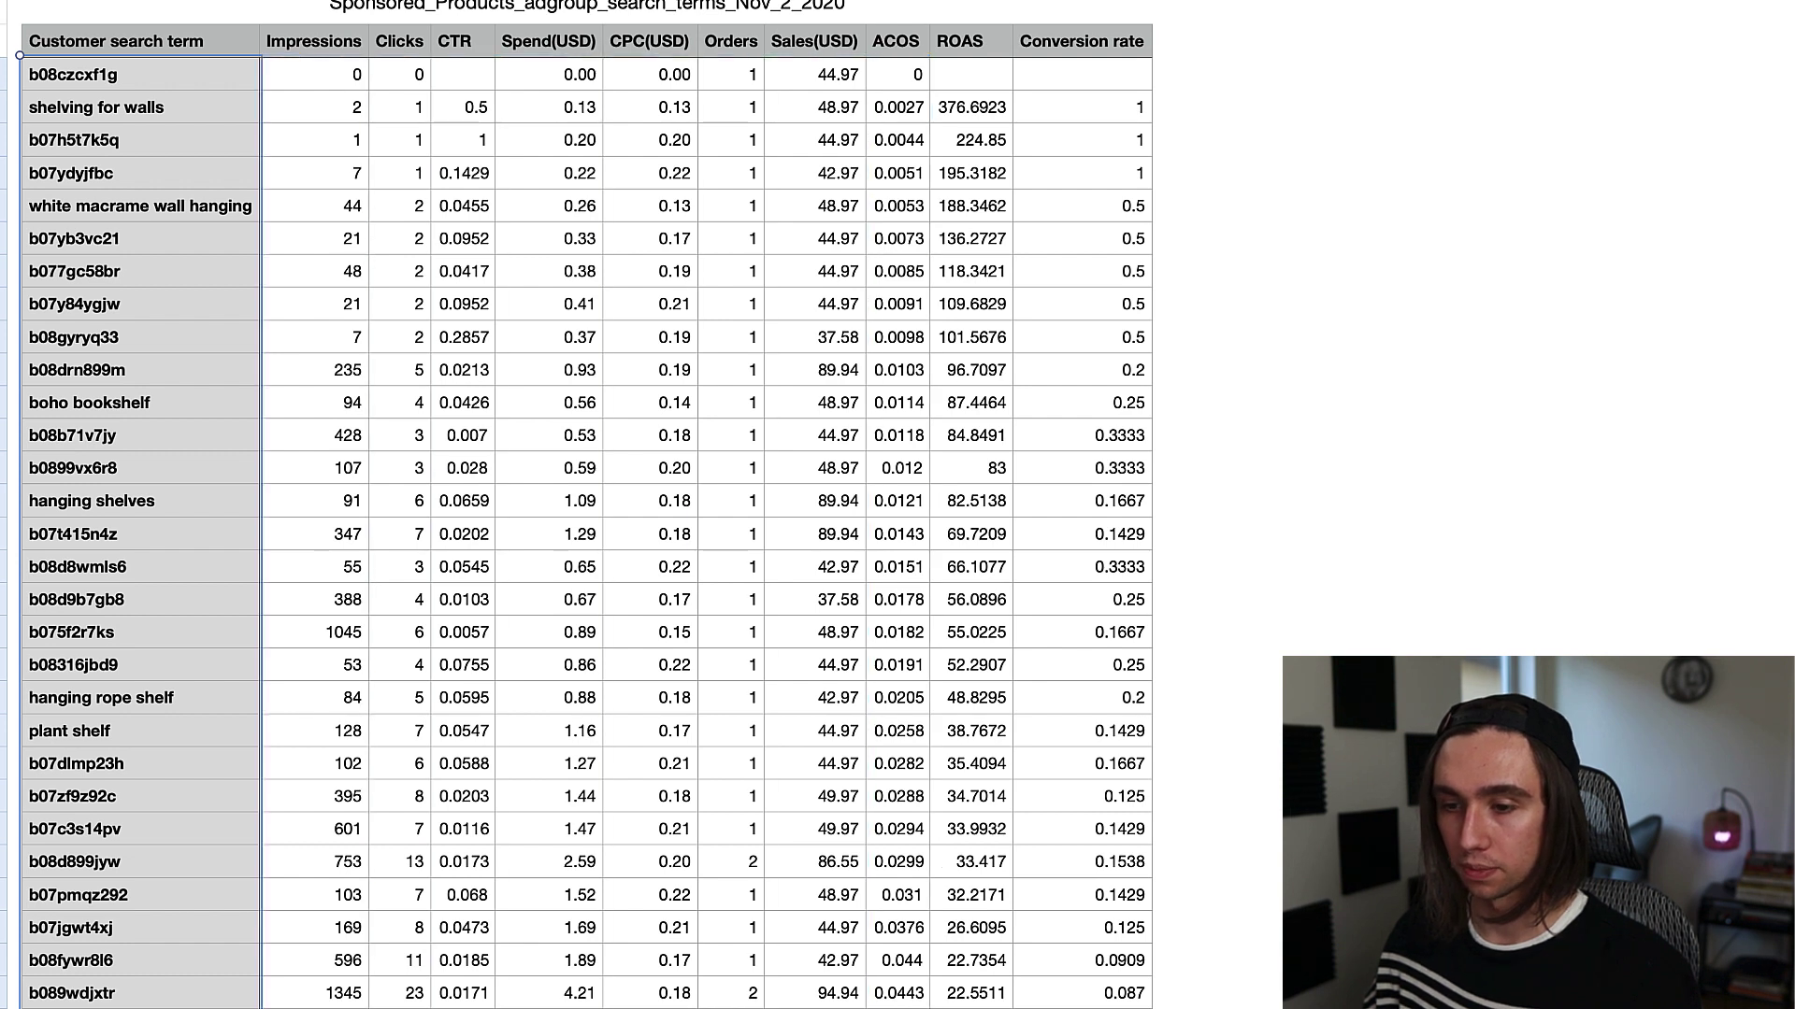
key("shift+Right")
key("shift+Right")
key("shift+Right")
key("shift+Right")
key("shift+Right")
key("shift+Right")
key("shift+Right")
key("shift+Right")
key("shift+Right")
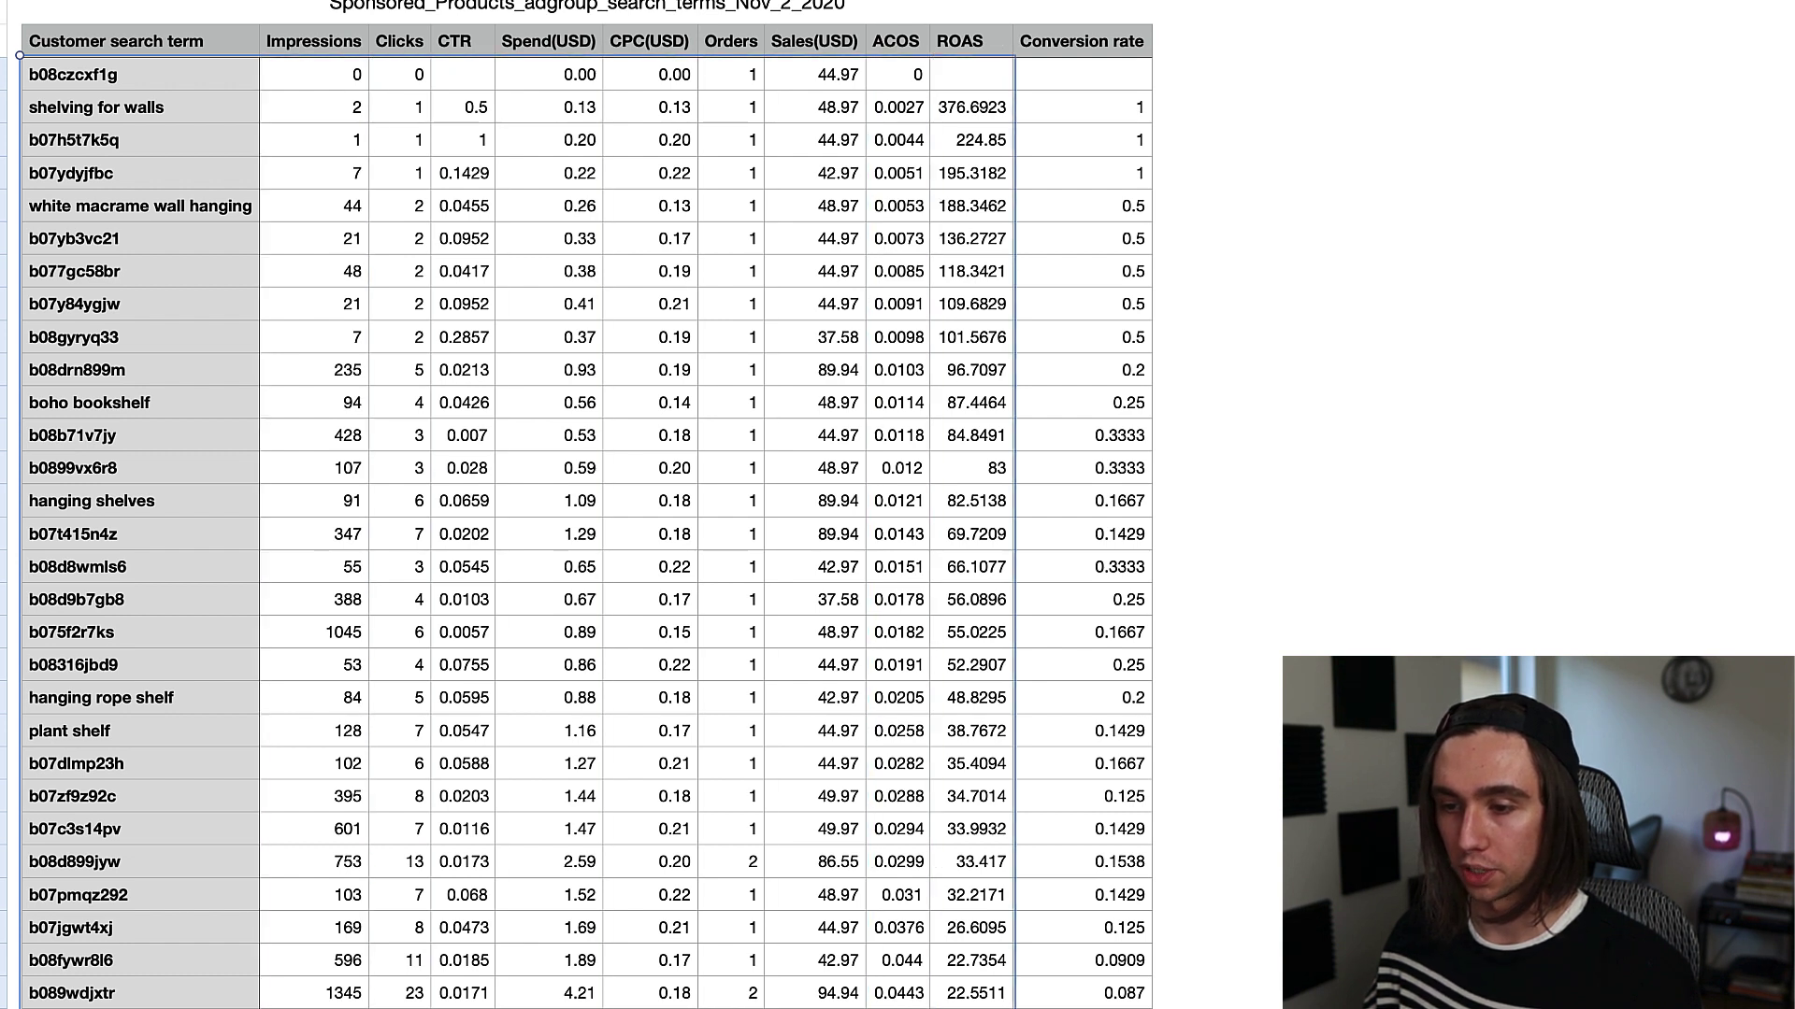
key("shift+Left")
key("shift+Left")
key("shift+Left")
key("shift+Left")
key("shift+Left")
key("shift+Left")
key("shift+Left")
key("shift+Left")
key("shift+Left")
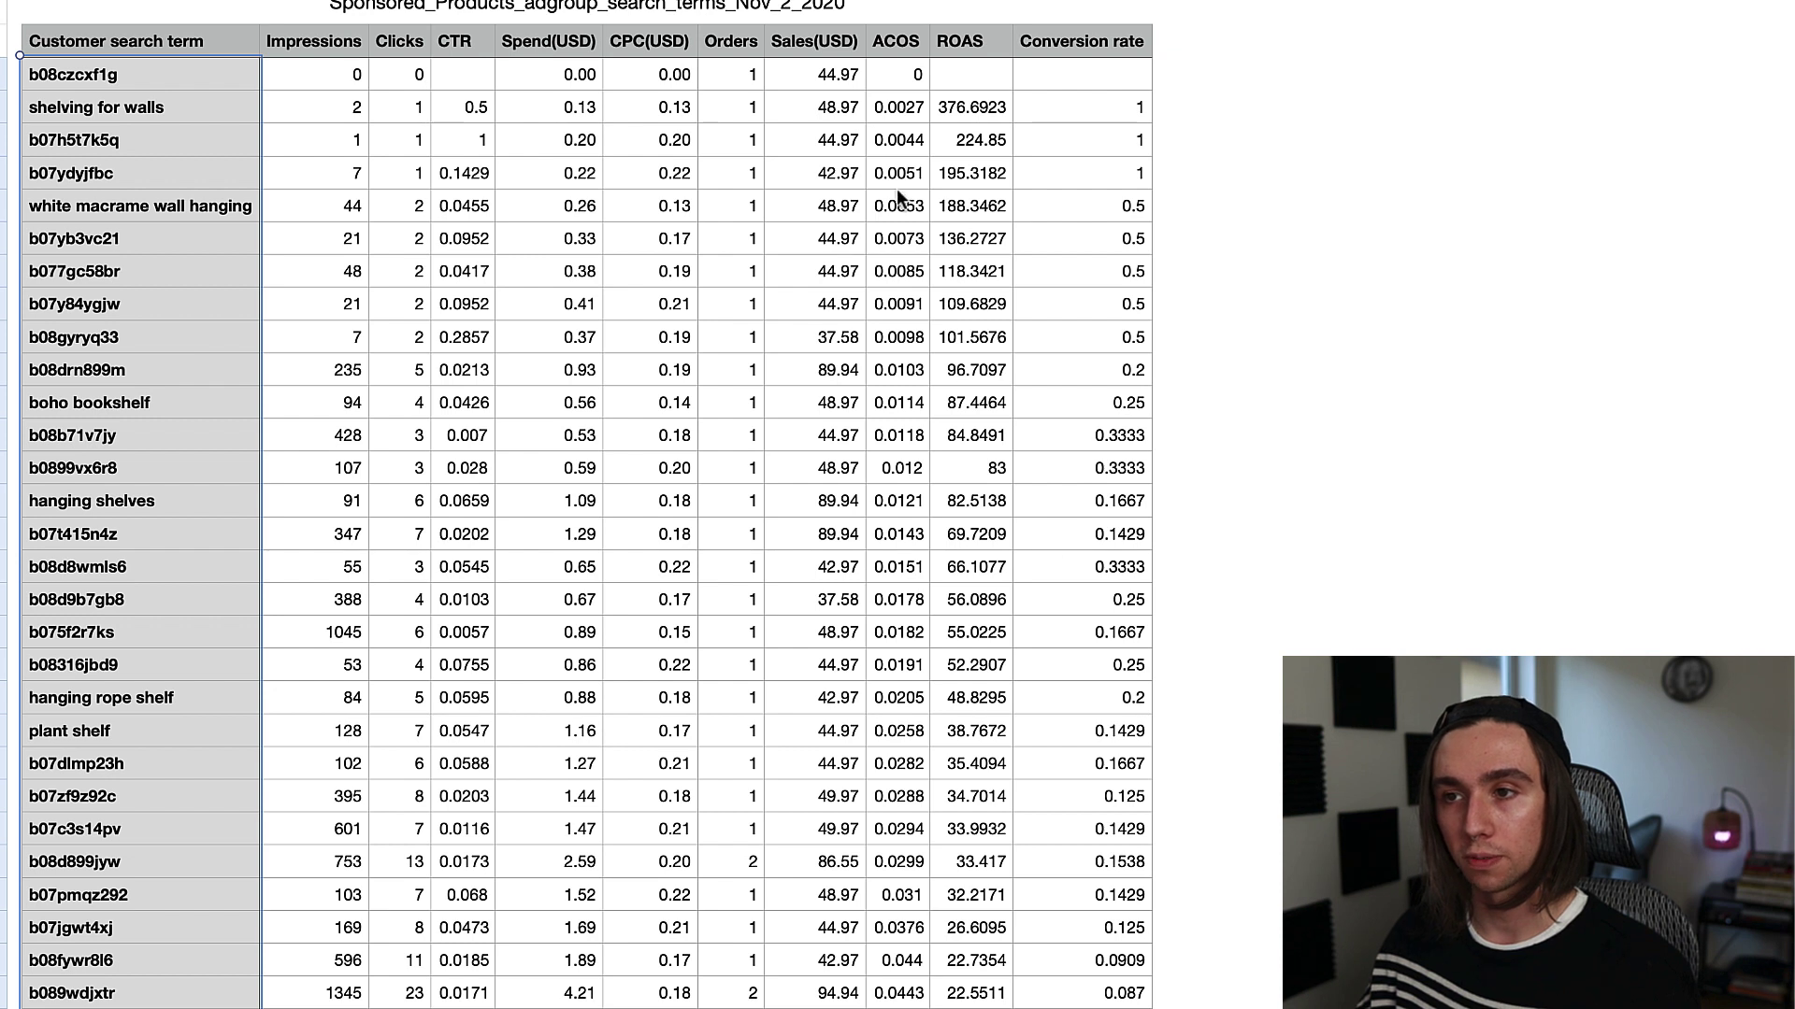
left_click_drag(904, 111, 911, 1005)
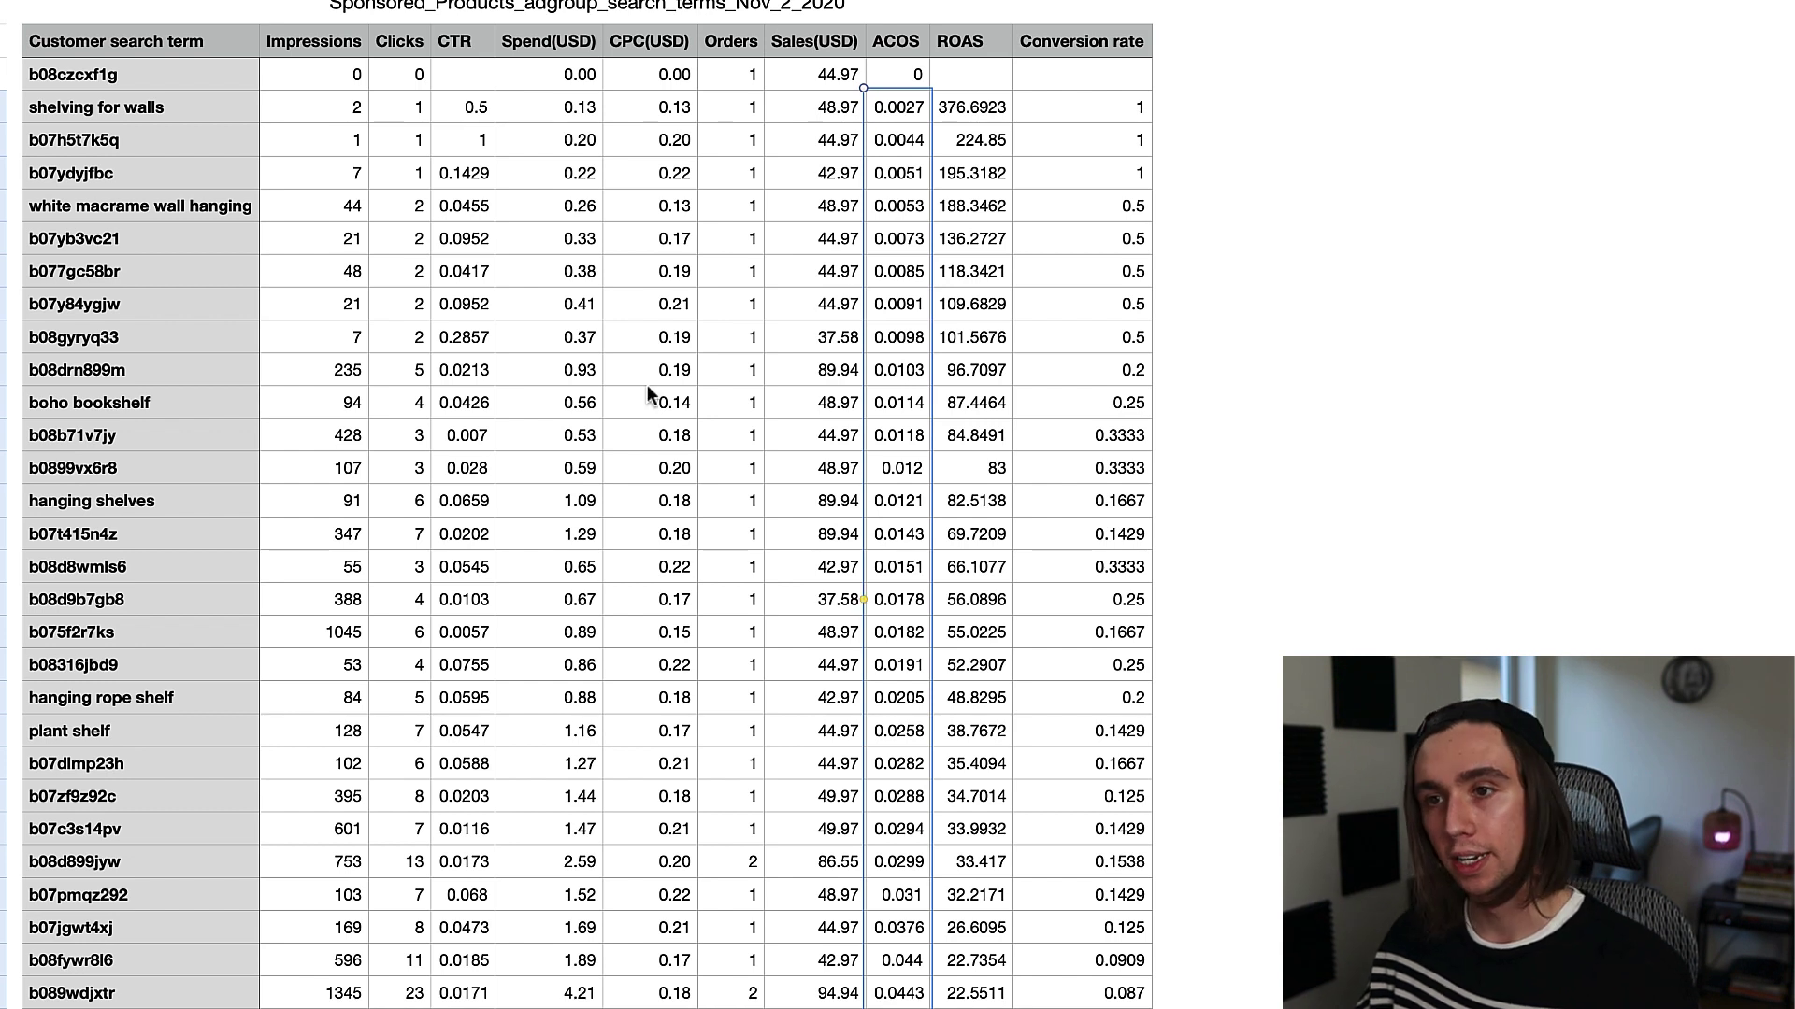
left_click_drag(681, 249, 678, 1008)
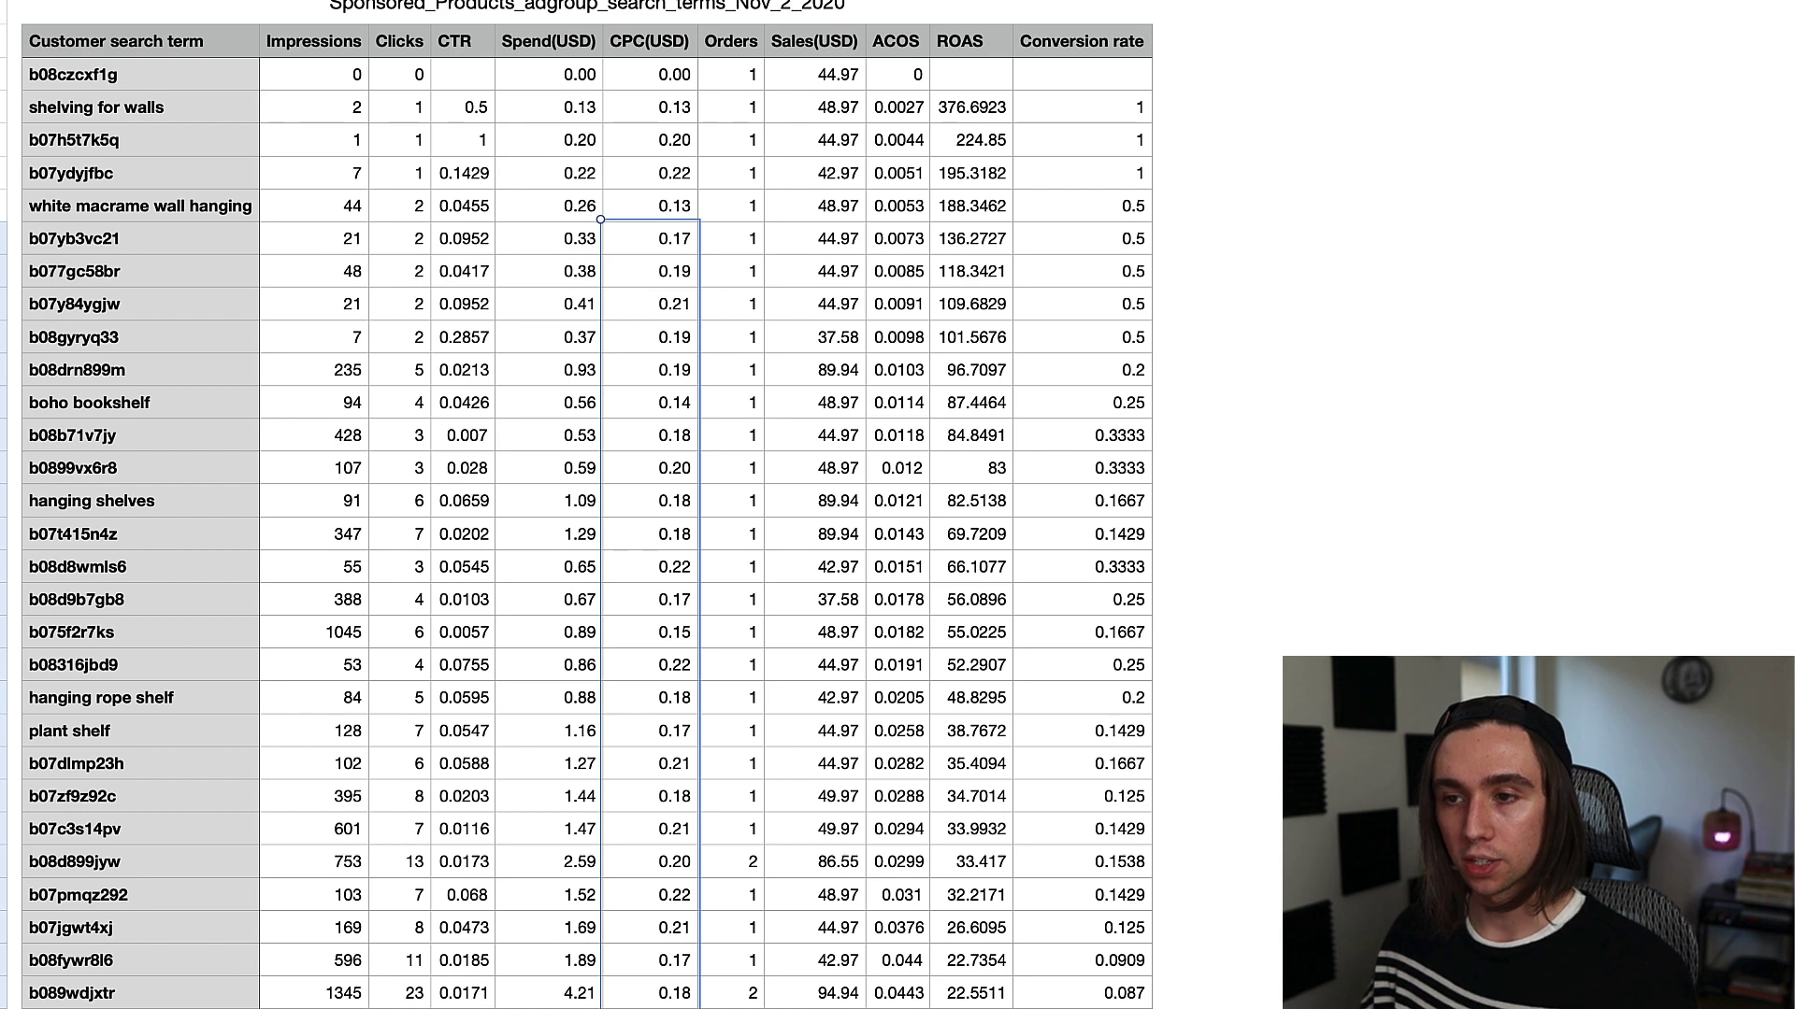
scroll(700, 779, "down", 1)
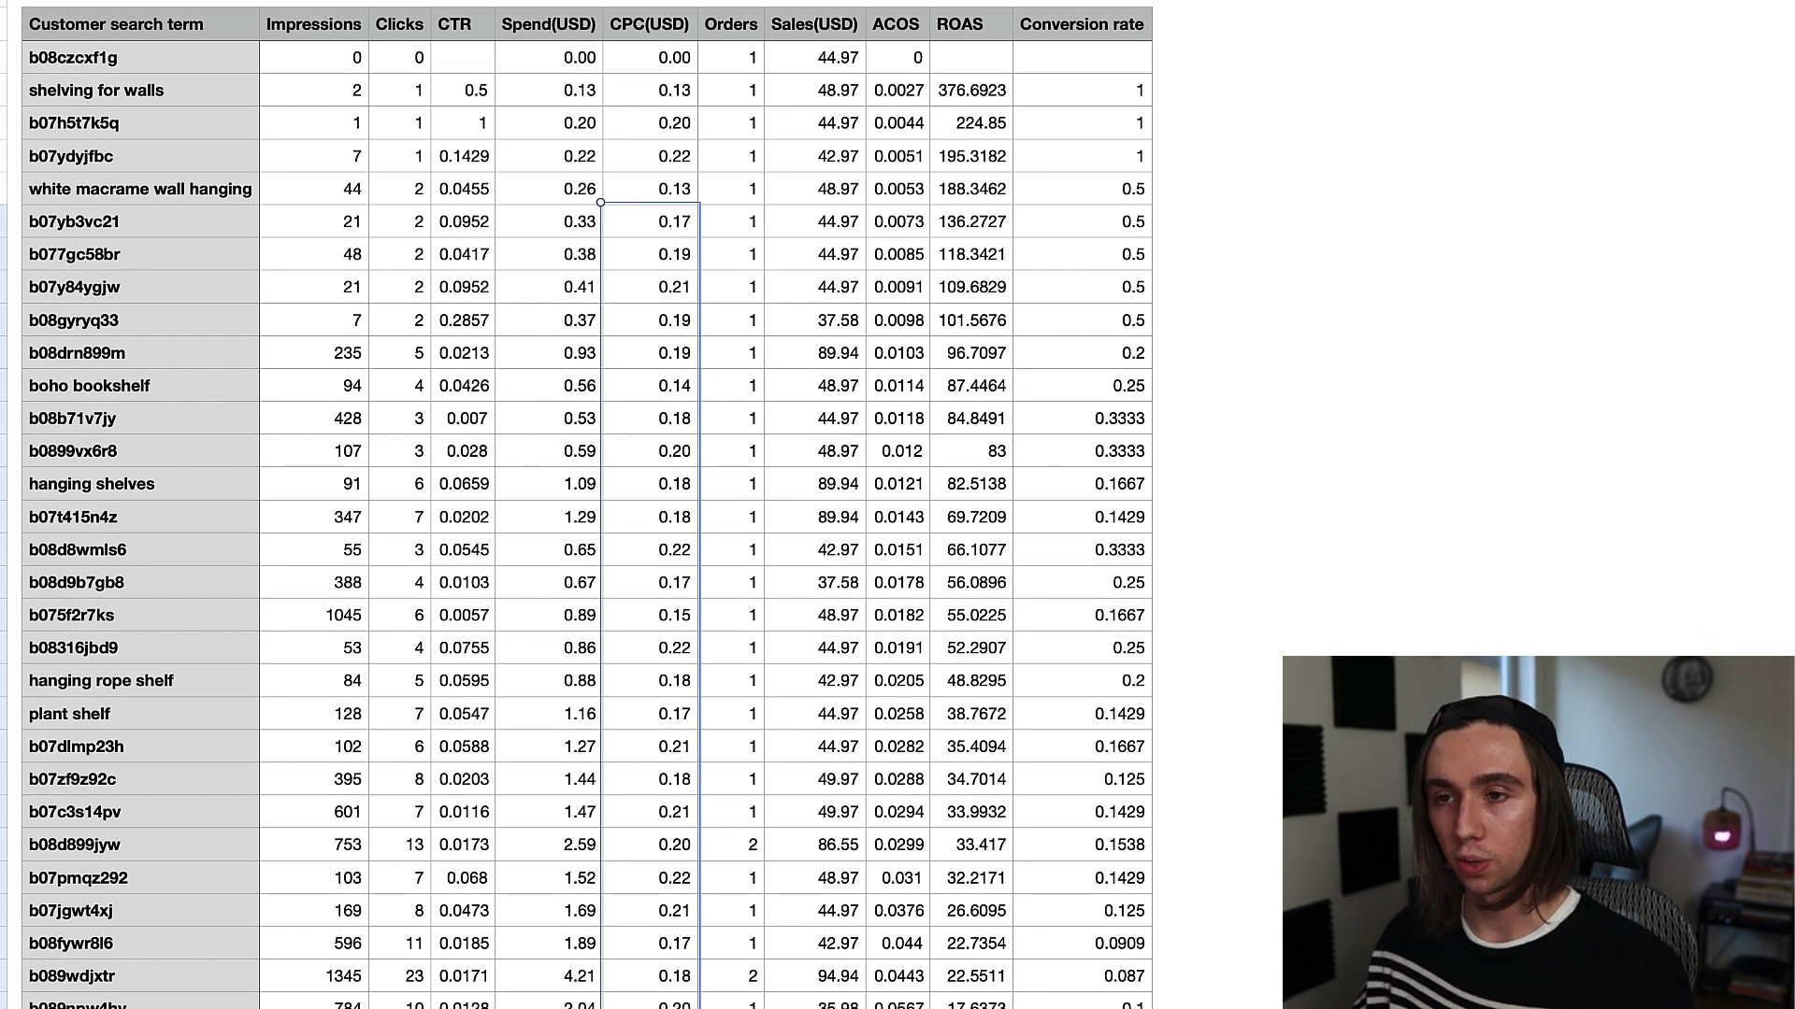
left_click(633, 229)
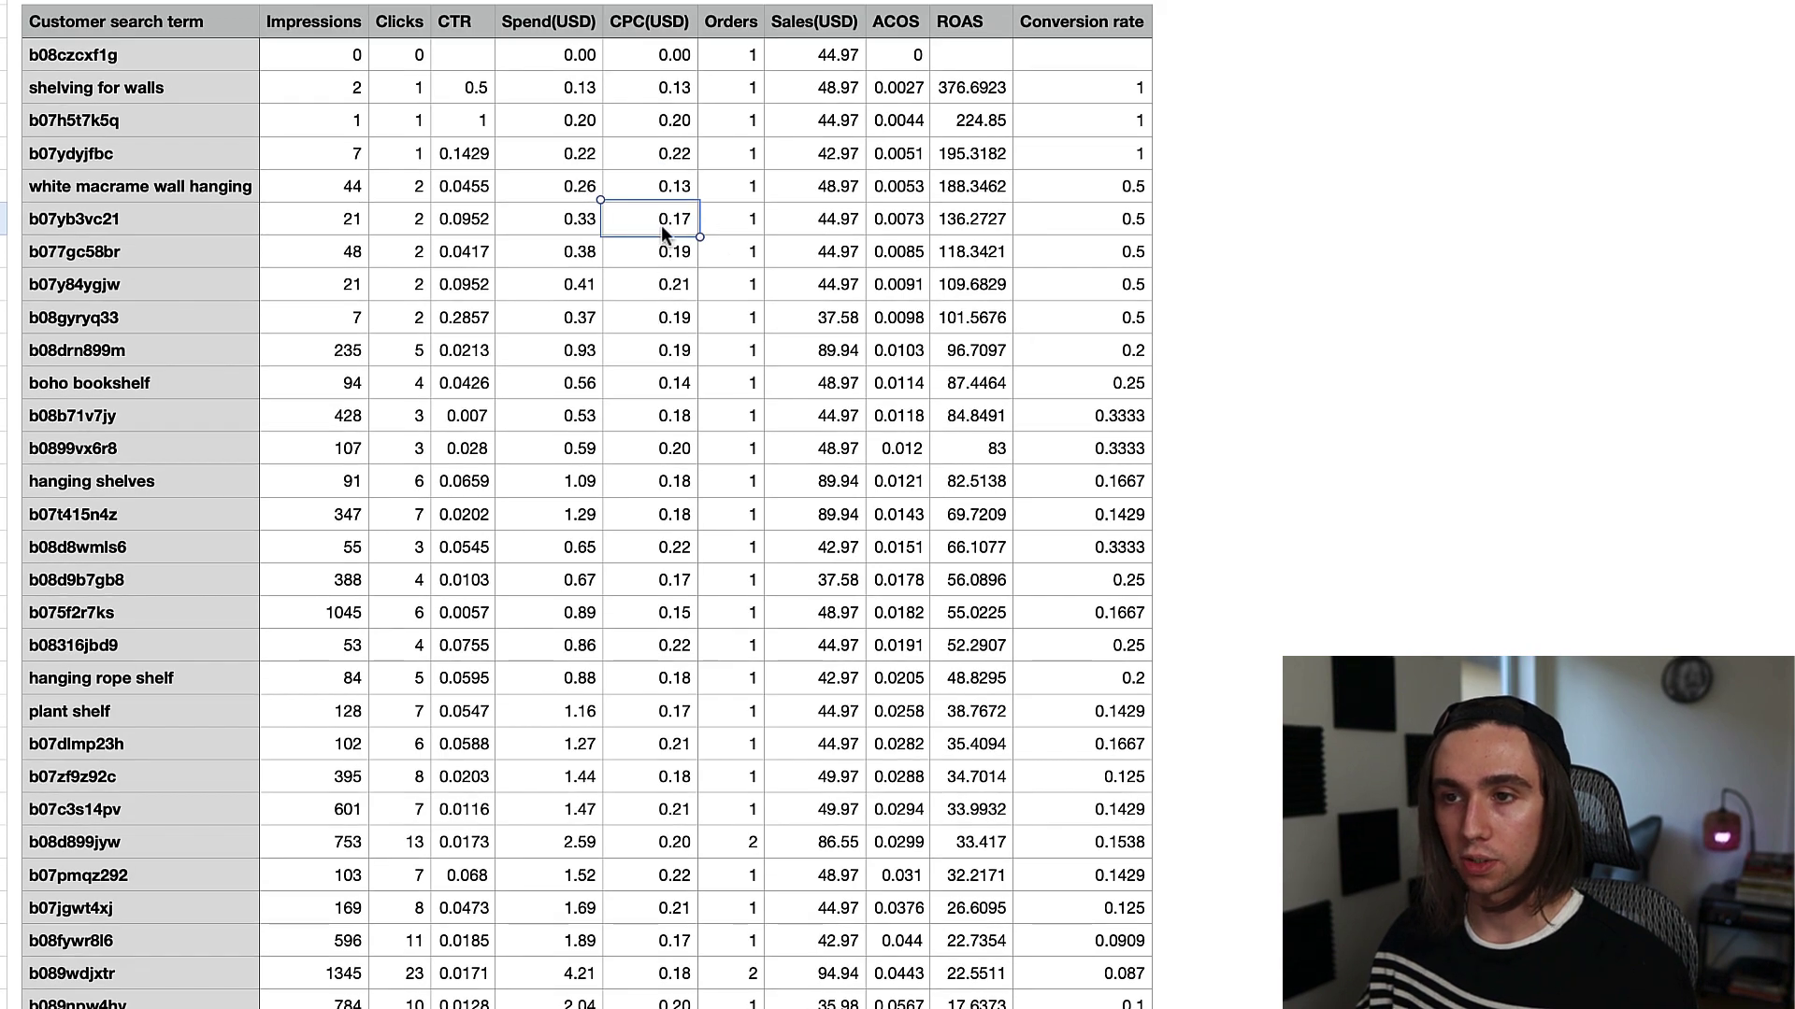
left_click_drag(660, 224, 654, 1007)
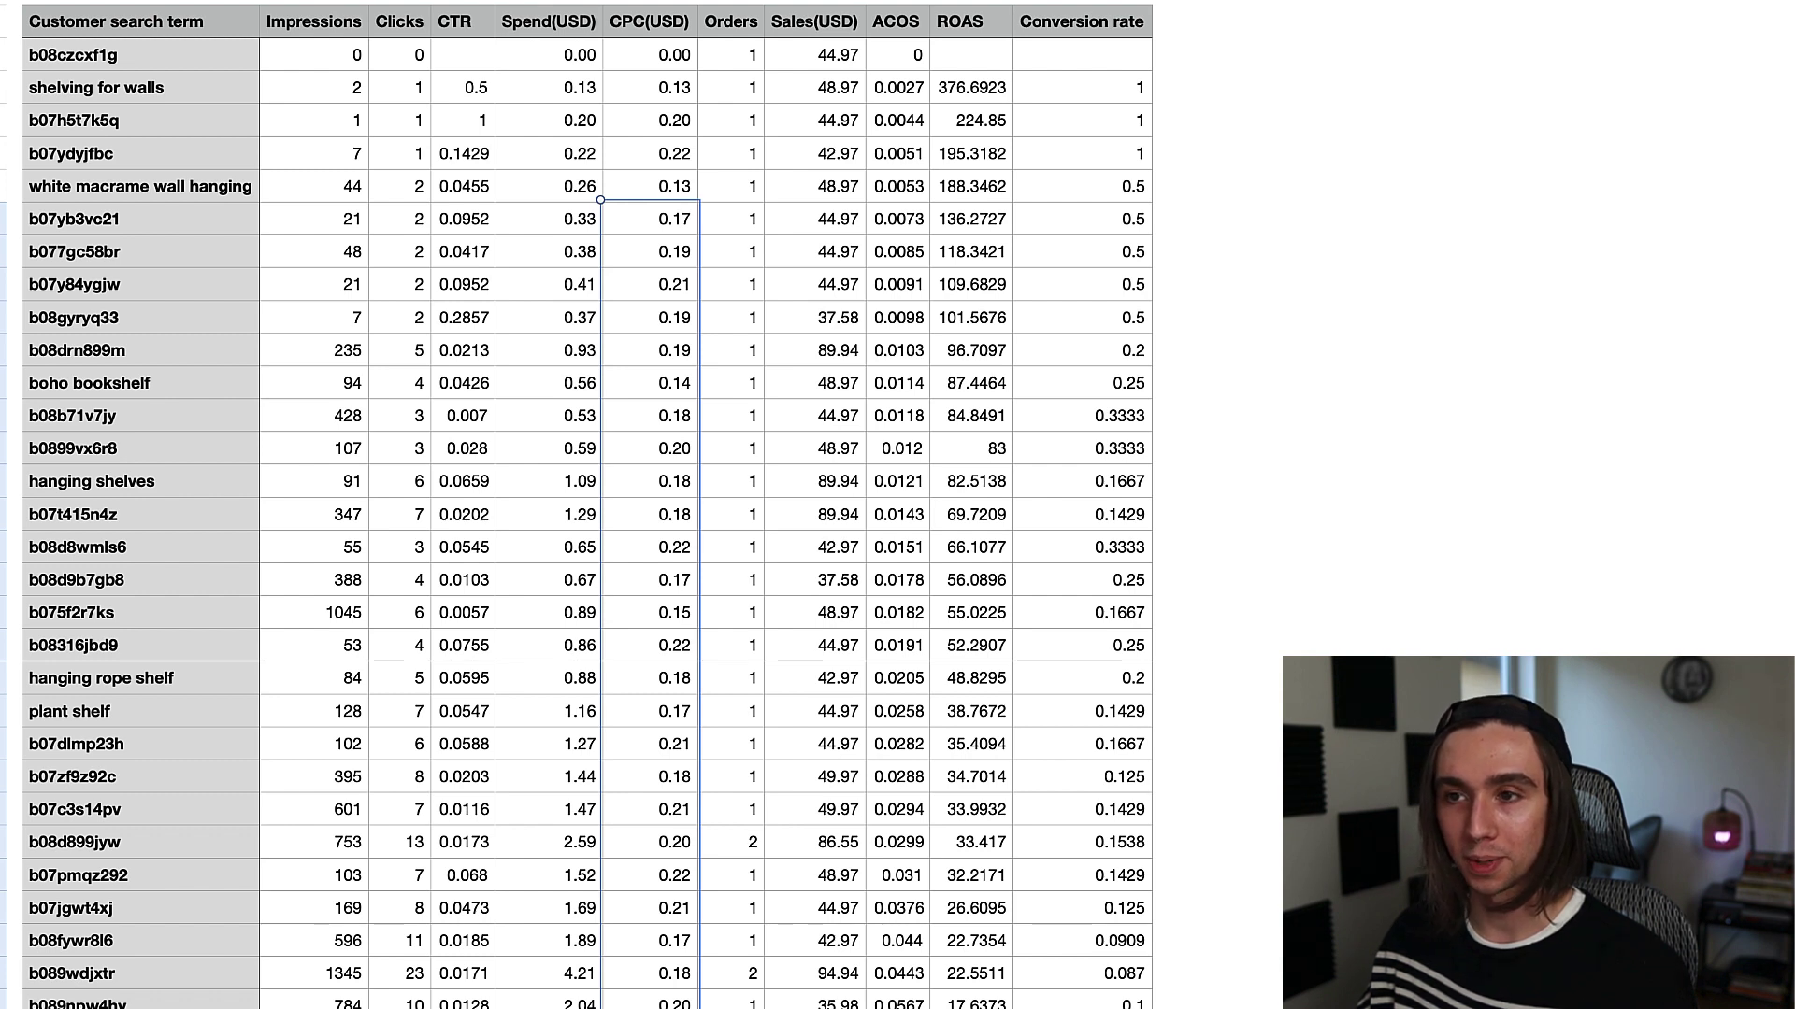
key("Escape")
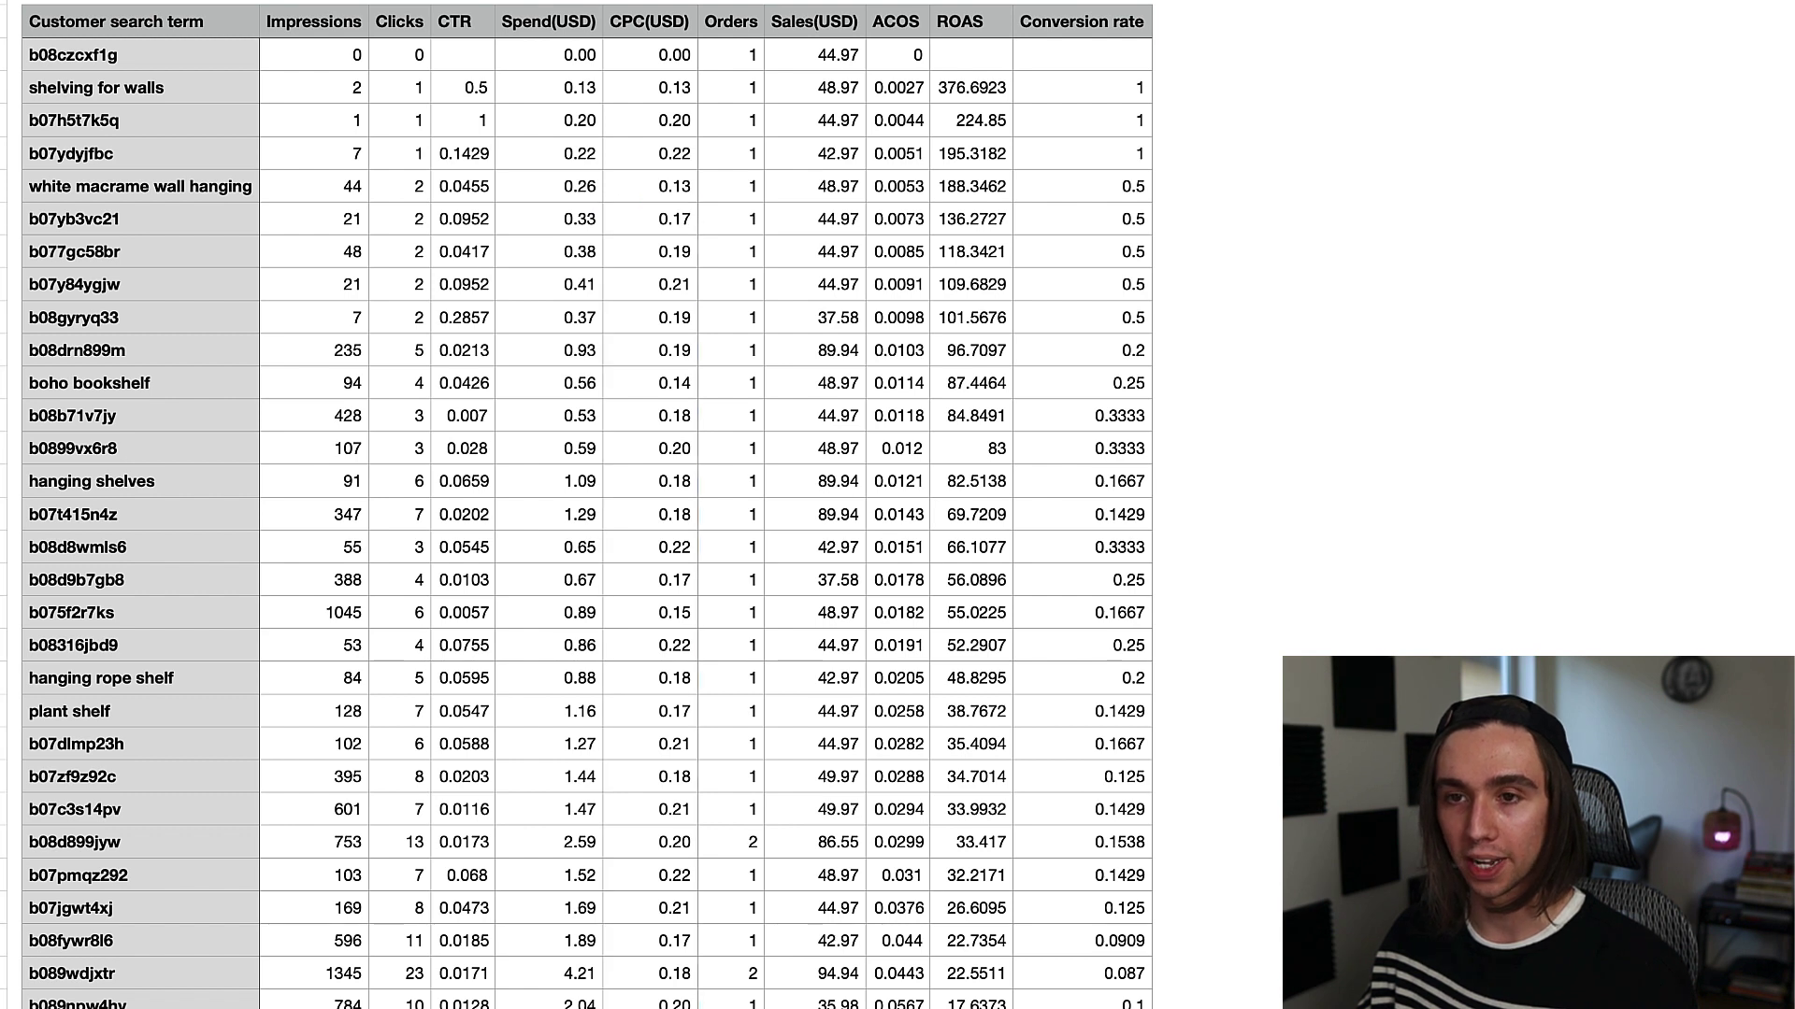